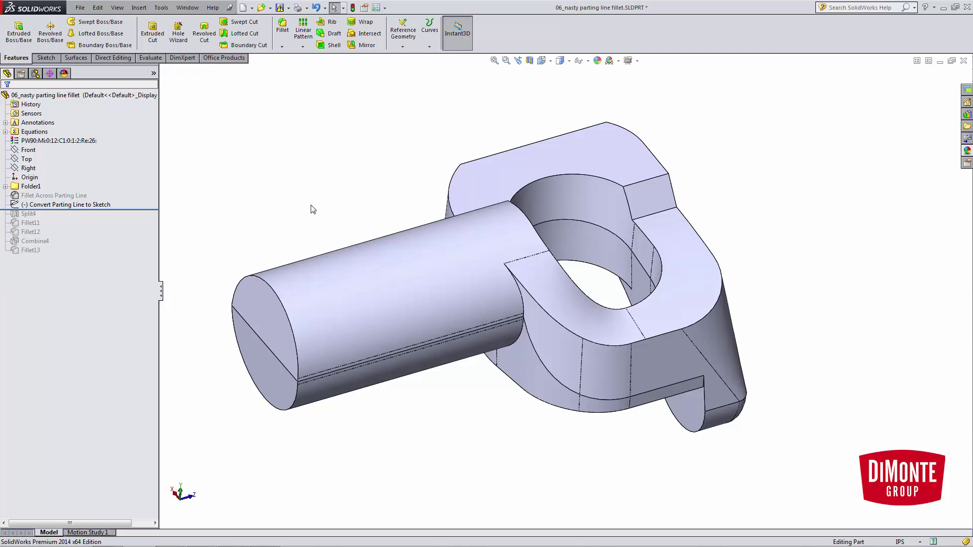
# - Unsuppress the Fillet Across Parting Line feature and examine the fillet where the cylinder meets the body at the parting line
pyautogui.click(49, 196)
pyautogui.click(69, 167)
pyautogui.scroll(-3, 532, 363)
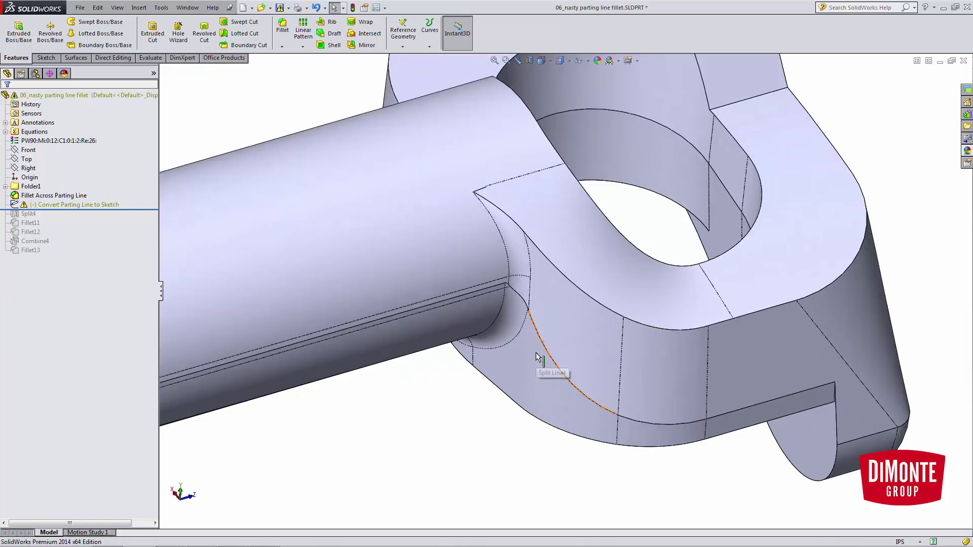
pyautogui.scroll(-3, 536, 314)
pyautogui.middleClick(535, 315)
pyautogui.moveTo(536, 314); pyautogui.dragTo(527, 253, button='middle')
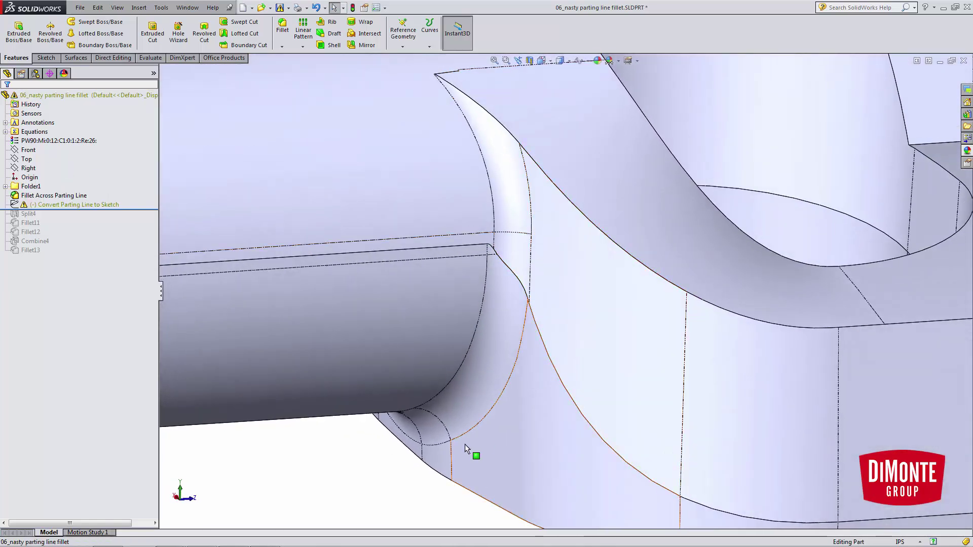
pyautogui.scroll(2, 470, 258)
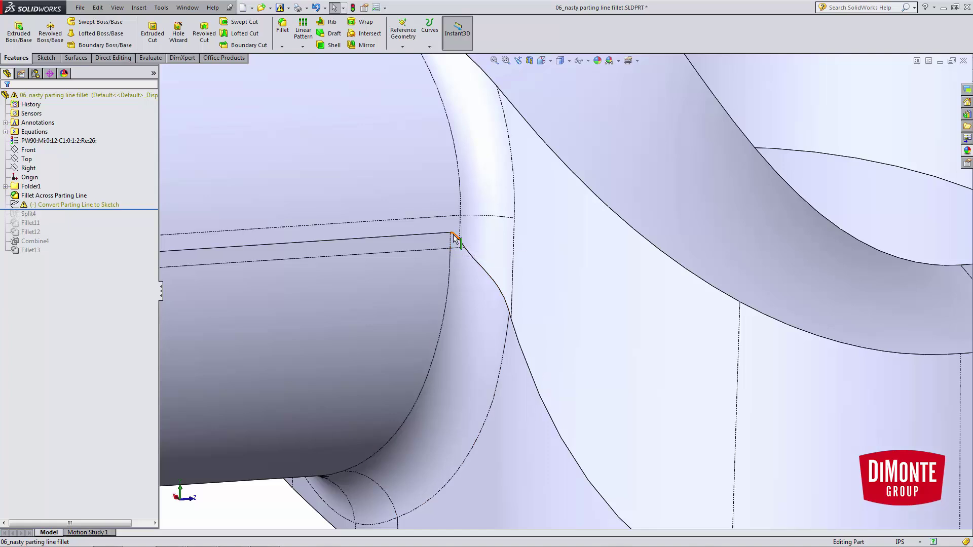
pyautogui.moveTo(478, 315); pyautogui.dragTo(497, 265, button='middle')
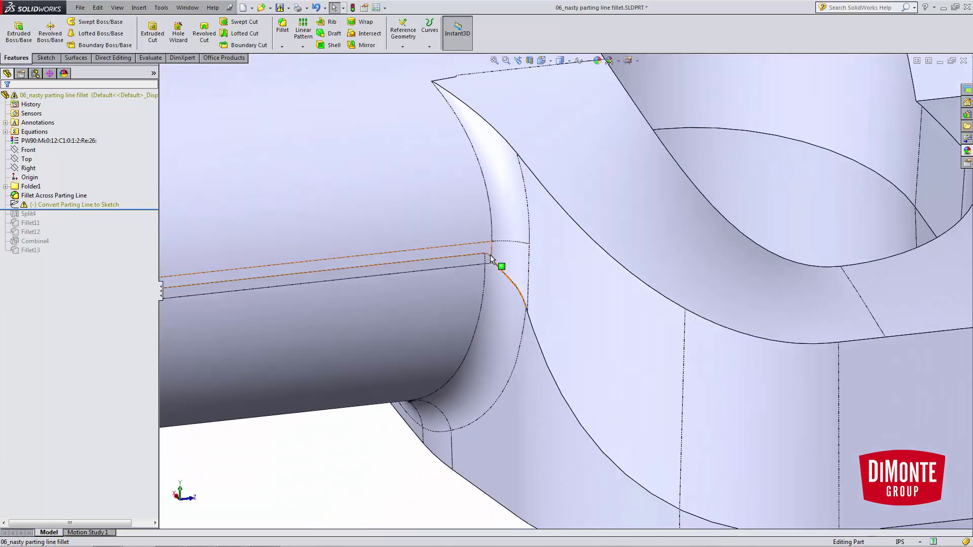
pyautogui.scroll(-2, 487, 259)
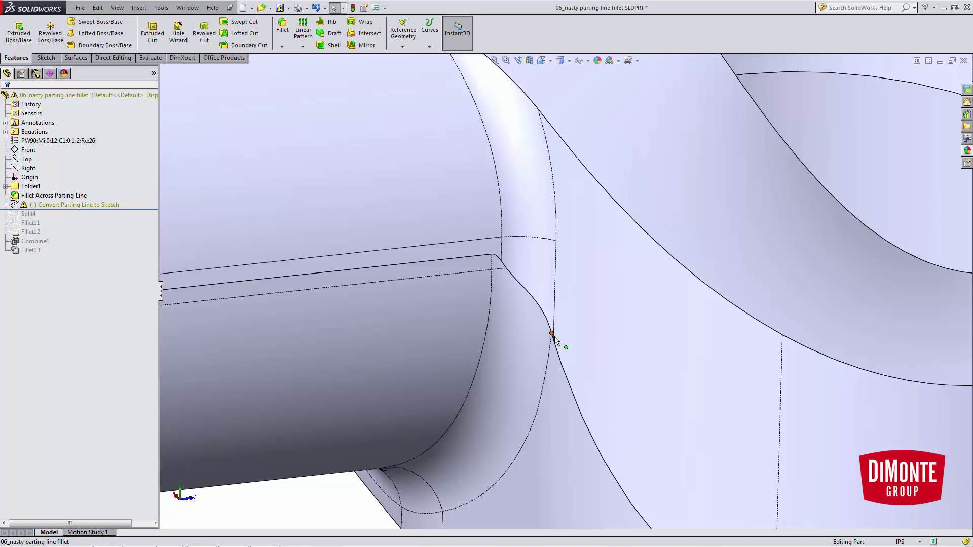
pyautogui.scroll(1, 555, 341)
# - Edit the parting line fillet, clear its selected edges and pick the upper and lower edges at the cylinder's junction
pyautogui.click(554, 267)
pyautogui.click(571, 253)
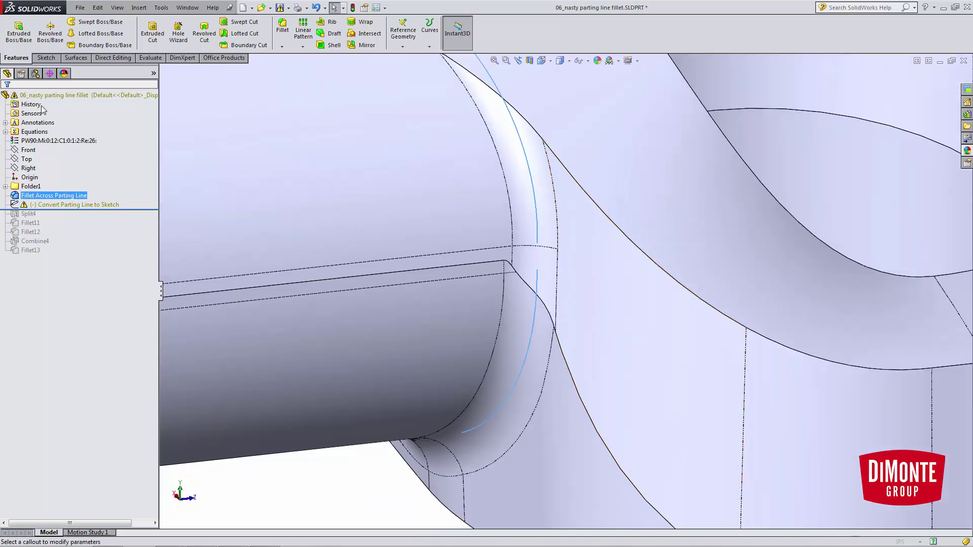
pyautogui.rightClick(59, 138)
pyautogui.click(66, 144)
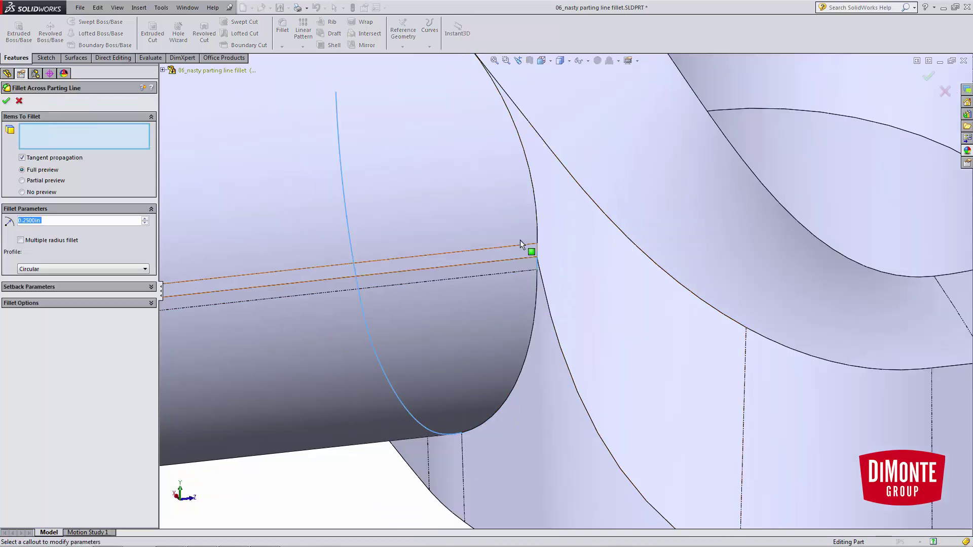
pyautogui.click(539, 234)
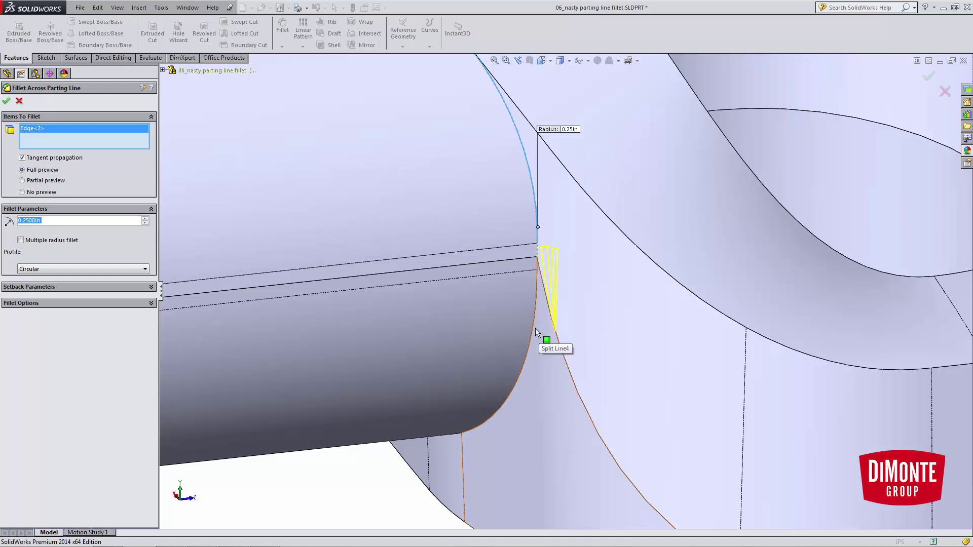
pyautogui.click(535, 331)
pyautogui.moveTo(533, 328)
pyautogui.mouseDown(button='middle')
pyautogui.moveTo(553, 290)
pyautogui.moveTo(546, 316)
pyautogui.mouseUp(button='middle')
pyautogui.rightClick(539, 313)
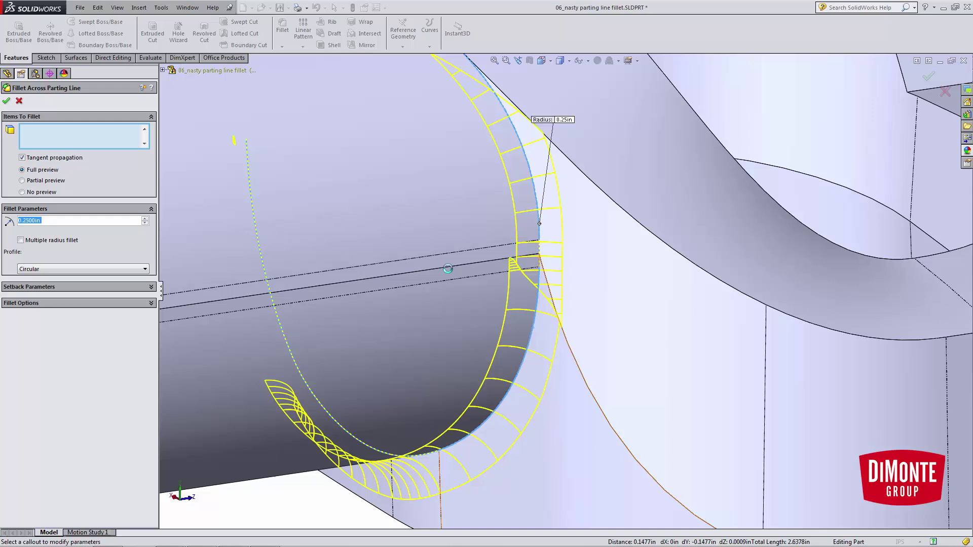
# - Replace the fillet's selection with only the lower junction edge, apply the change and inspect the resulting fillet
pyautogui.rightClick(83, 139)
pyautogui.click(104, 143)
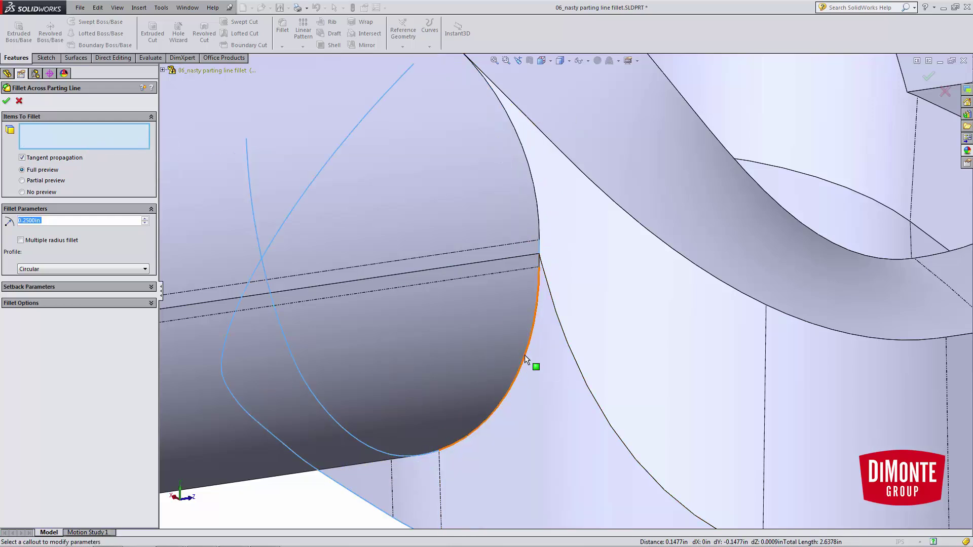
pyautogui.click(525, 356)
pyautogui.click(6, 101)
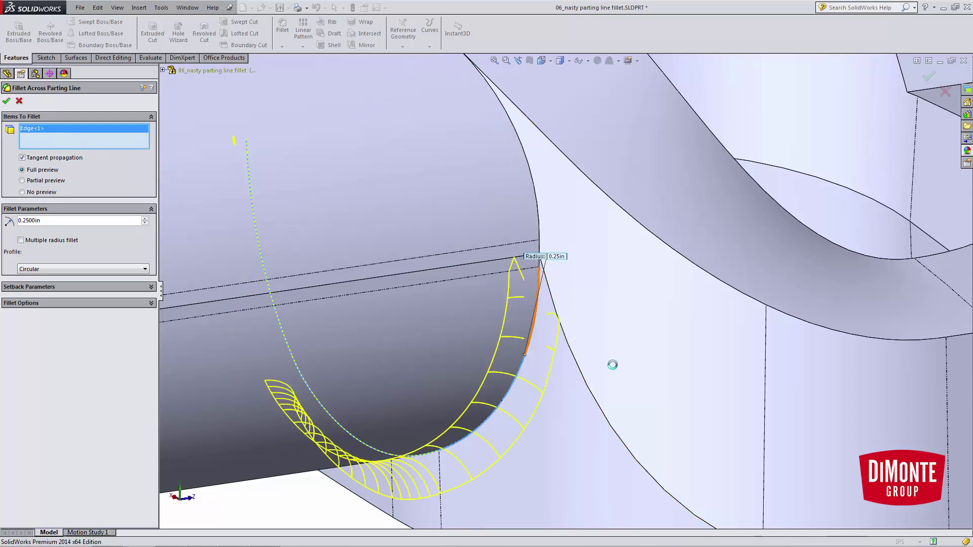
pyautogui.moveTo(550, 332)
pyautogui.mouseDown(button='middle')
pyautogui.moveTo(538, 376)
pyautogui.moveTo(549, 317)
pyautogui.moveTo(551, 338)
pyautogui.mouseUp(button='middle')
pyautogui.scroll(3, 552, 342)
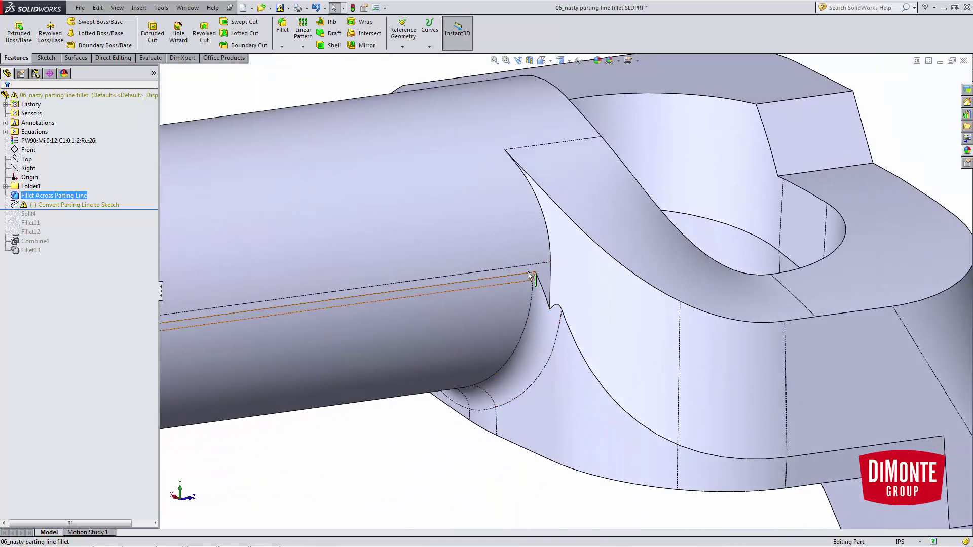
# - Suppress the Fillet Across Parting Line feature and bring the whole part into view
pyautogui.click(55, 196)
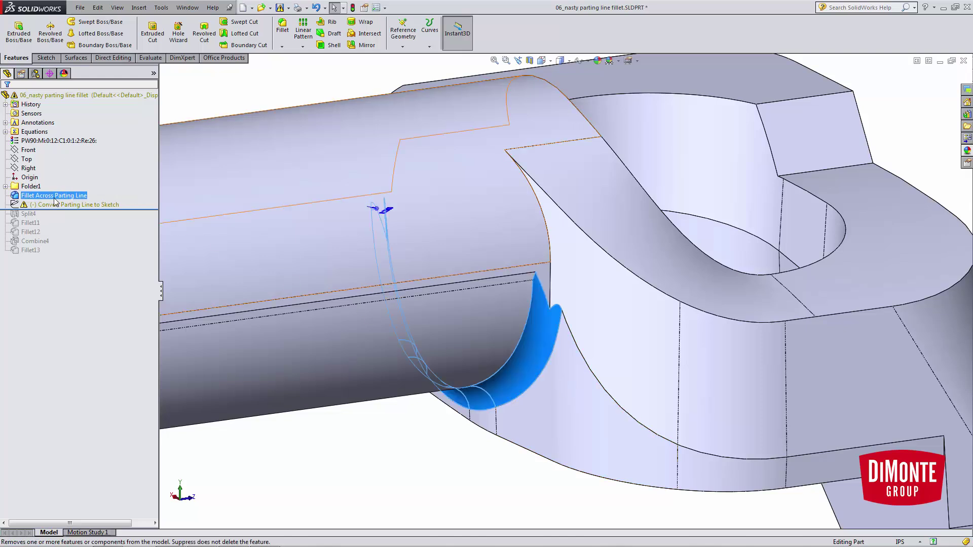
pyautogui.rightClick(50, 198)
pyautogui.click(67, 176)
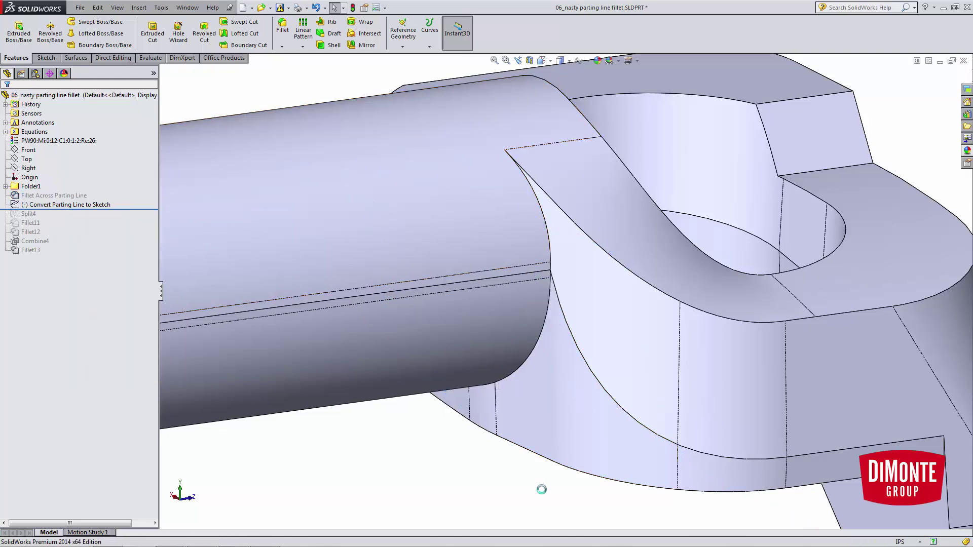
pyautogui.press('f')
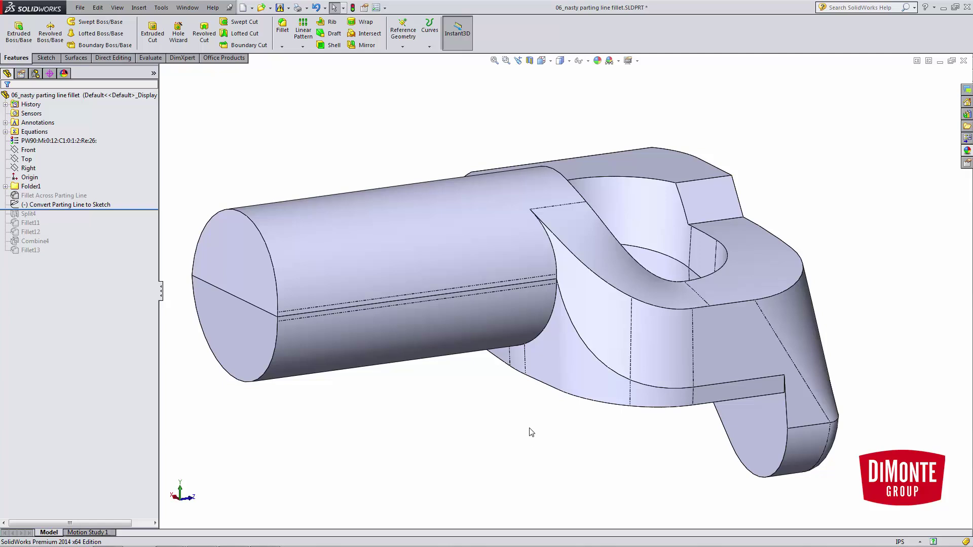
pyautogui.moveTo(428, 426); pyautogui.dragTo(439, 449, button='middle')
pyautogui.press('z')
pyautogui.press('z')
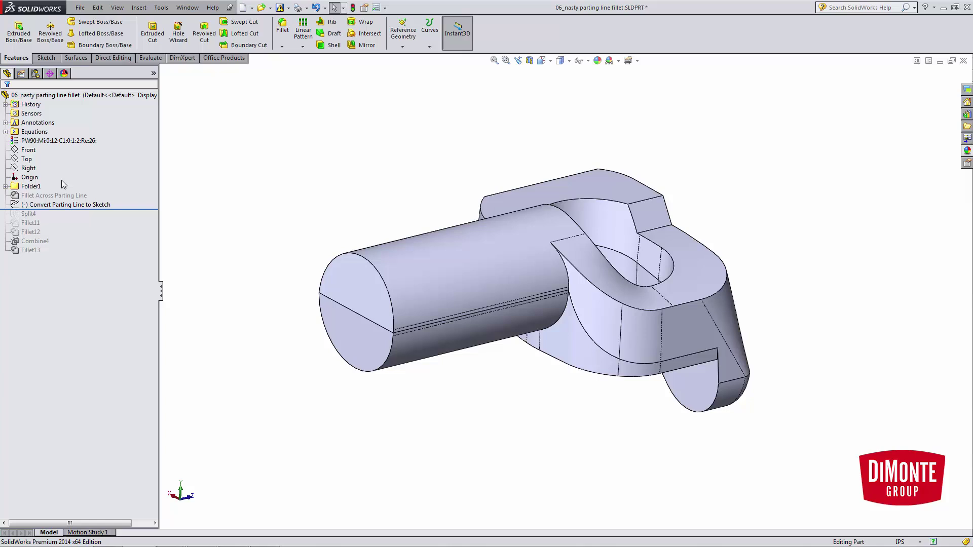
# - Open the Convert Parting Line to Sketch sketch for editing and view it face-on from the cylinder's end
pyautogui.click(74, 205)
pyautogui.click(96, 193)
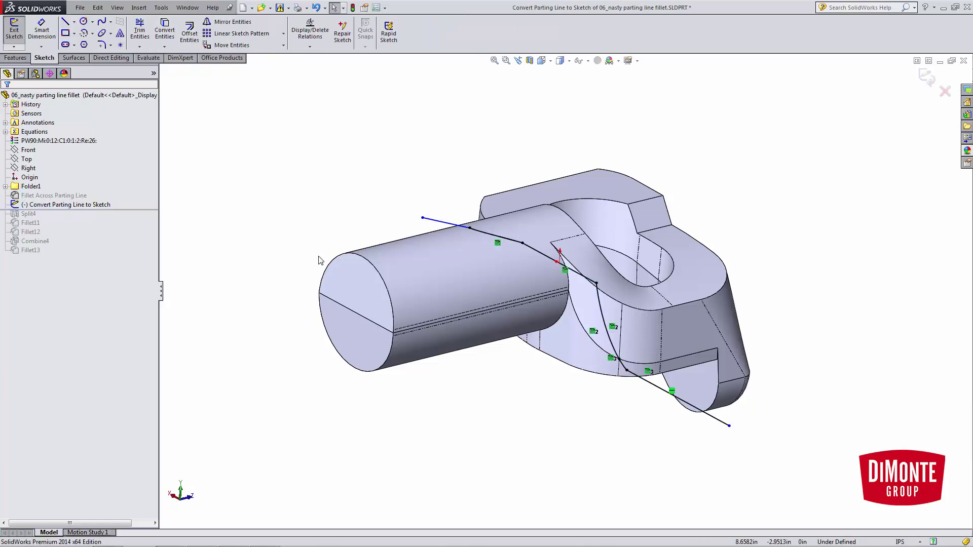
pyautogui.press('space')
pyautogui.press('Escape')
pyautogui.click(28, 150)
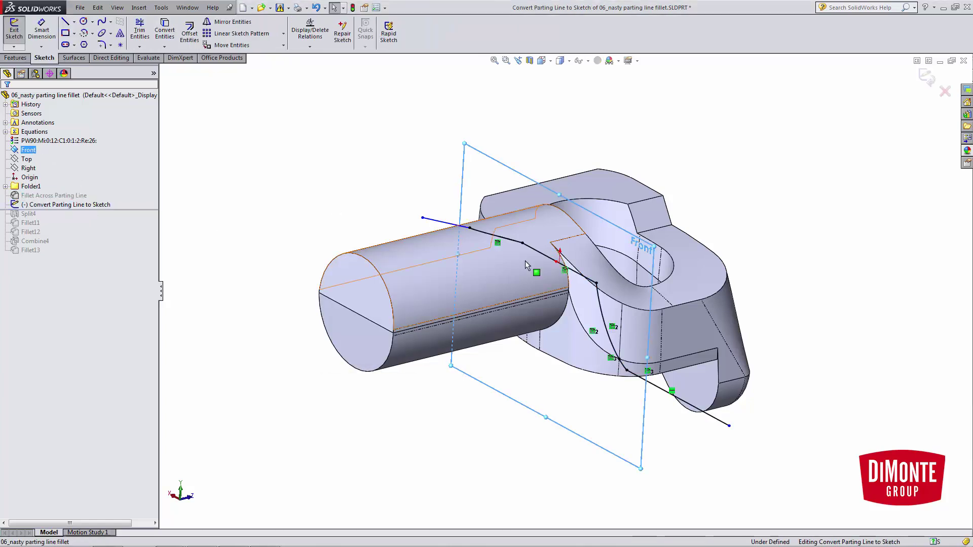
pyautogui.moveTo(525, 260); pyautogui.dragTo(528, 391, button='middle')
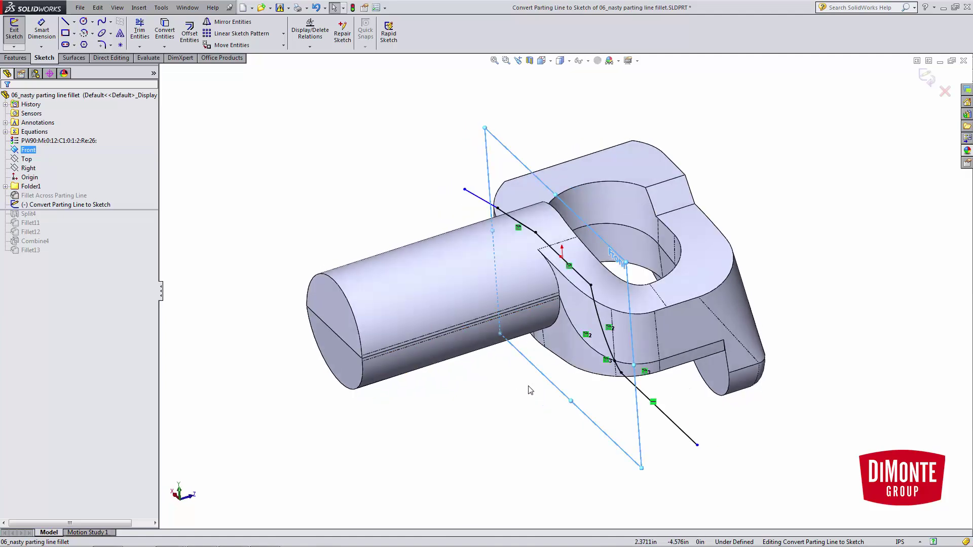
pyautogui.click(530, 390)
pyautogui.press('space')
pyautogui.click(607, 451)
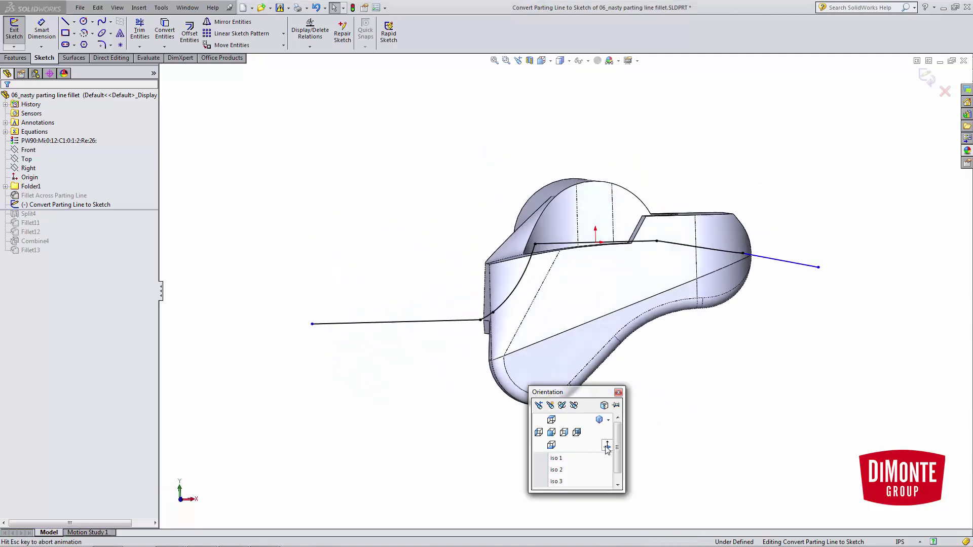
pyautogui.hotkey('ctrl', '8')
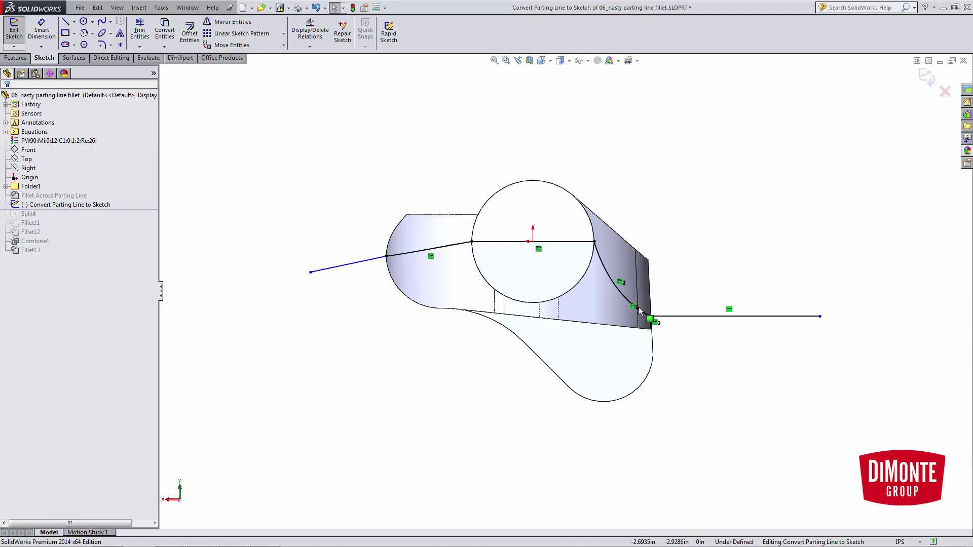
# - Examine the sketch curves that follow the parting line and their extended ends, leaving the sketch without saving changes
pyautogui.scroll(-2, 638, 278)
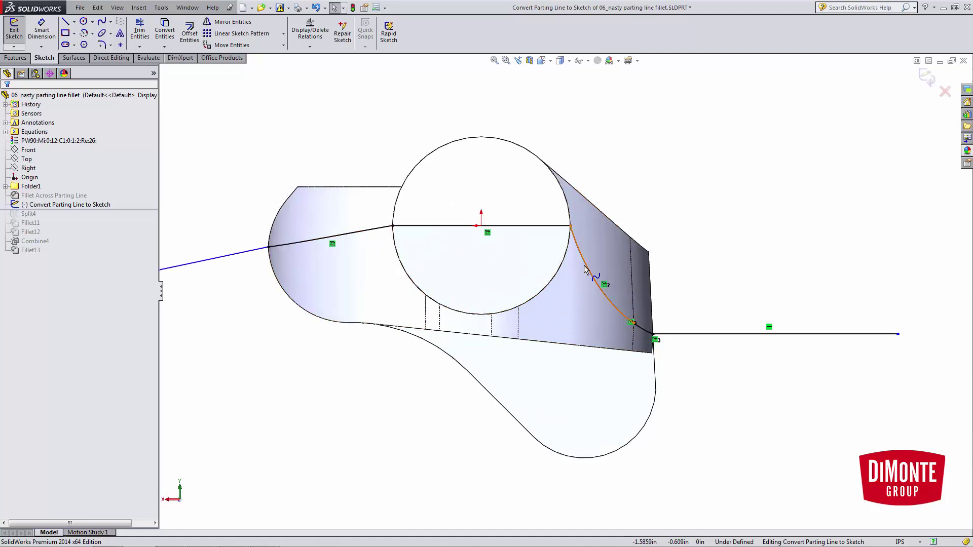
pyautogui.scroll(-3, 654, 335)
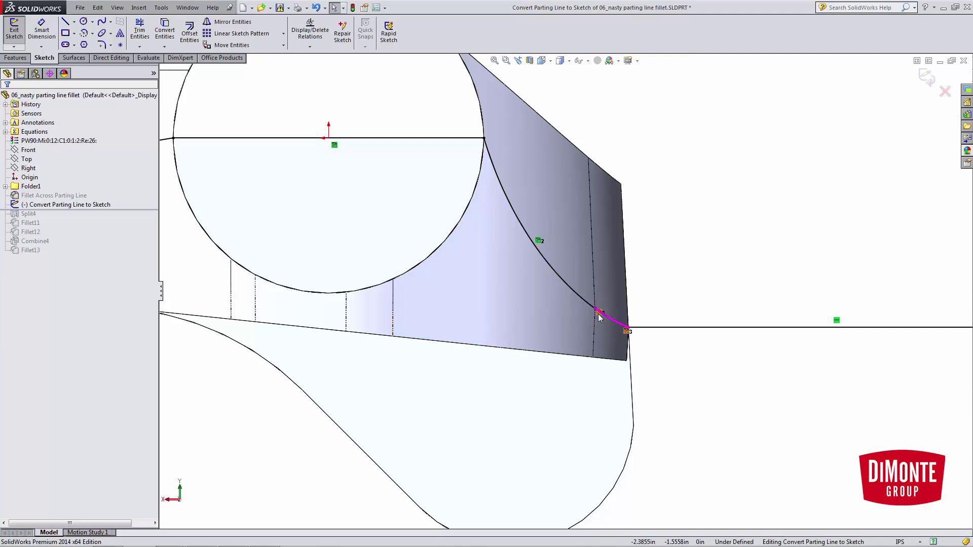
pyautogui.scroll(5, 639, 343)
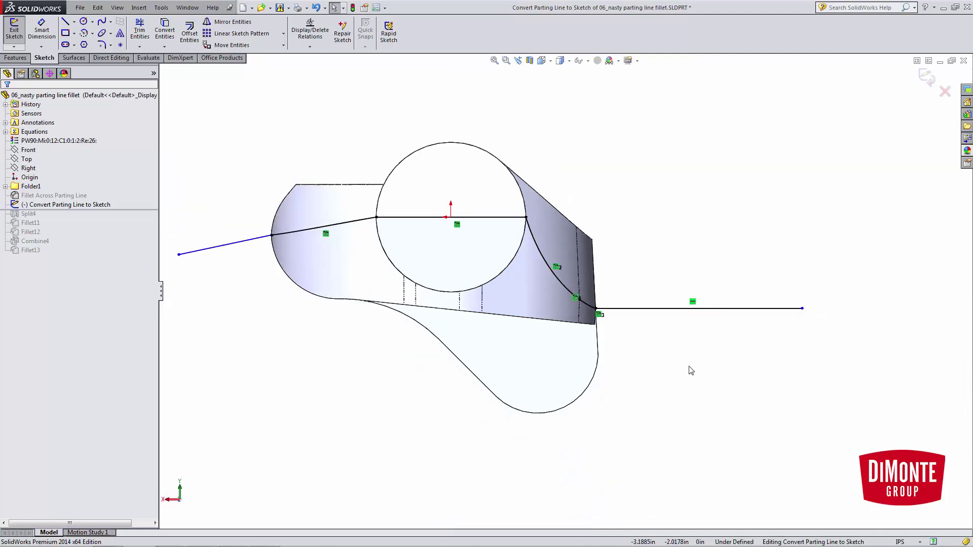
pyautogui.click(945, 91)
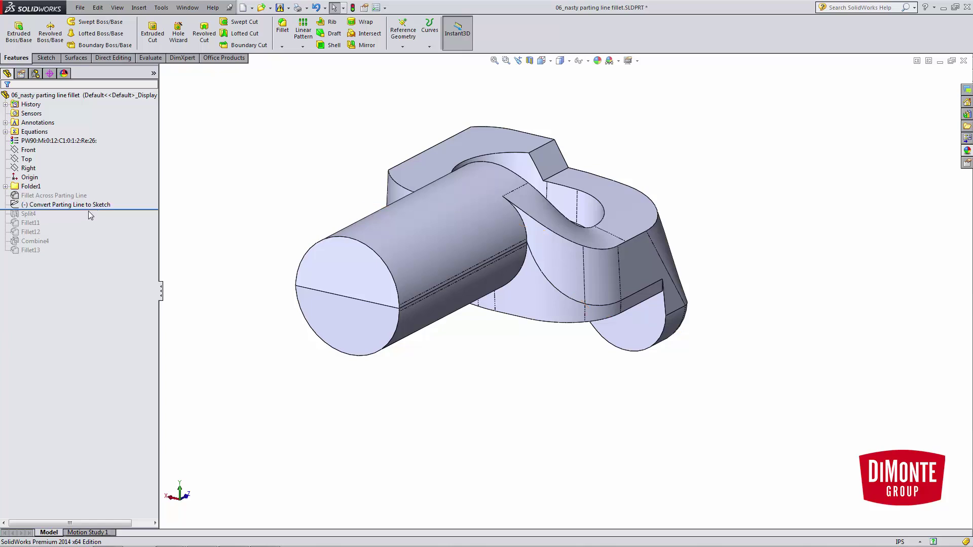
# - Roll the model forward past the Split4 feature and open that split for editing
pyautogui.moveTo(89, 210); pyautogui.dragTo(94, 217)
pyautogui.click(31, 224)
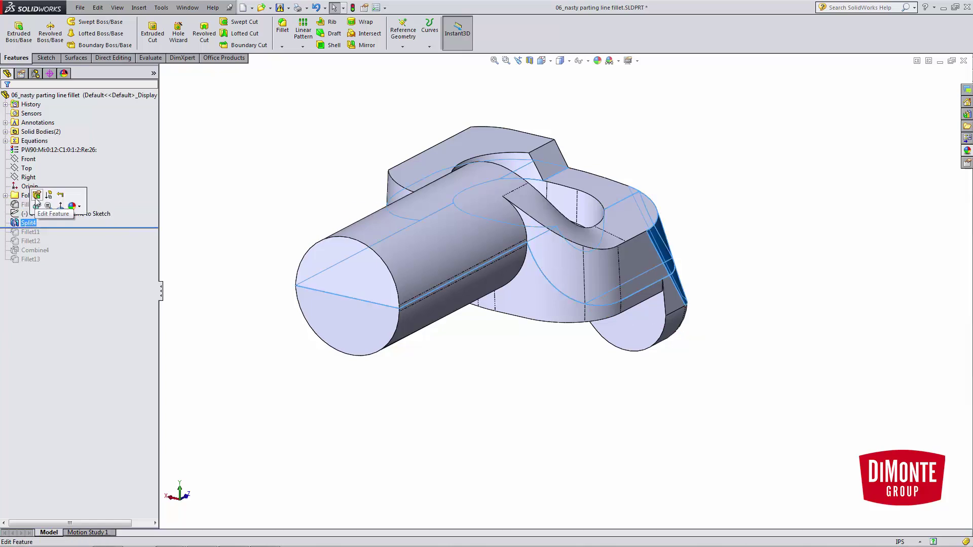
pyautogui.click(39, 203)
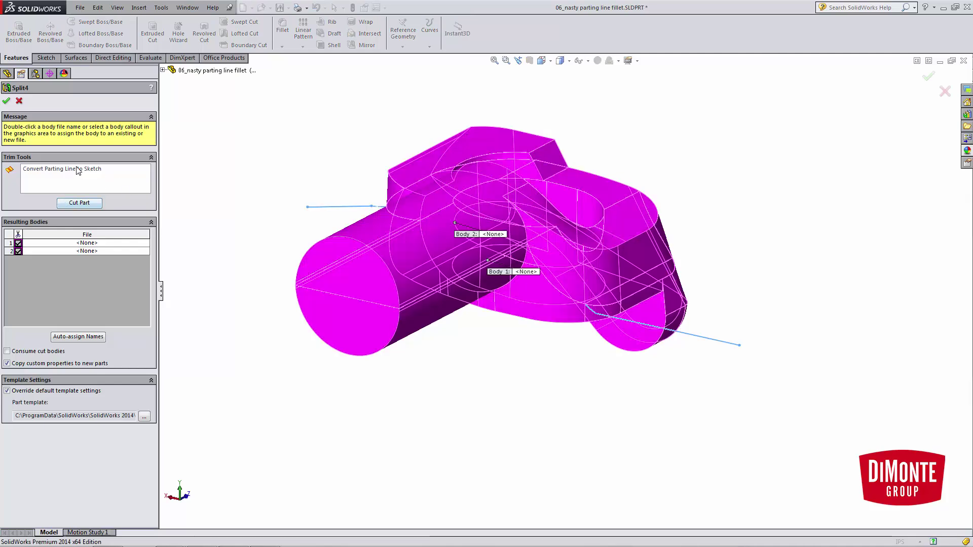
# - Clear the split's trim tool, reselect the Convert Parting Line to Sketch sketch and cut the part, declining assignment to existing files
pyautogui.rightClick(74, 172)
pyautogui.click(125, 175)
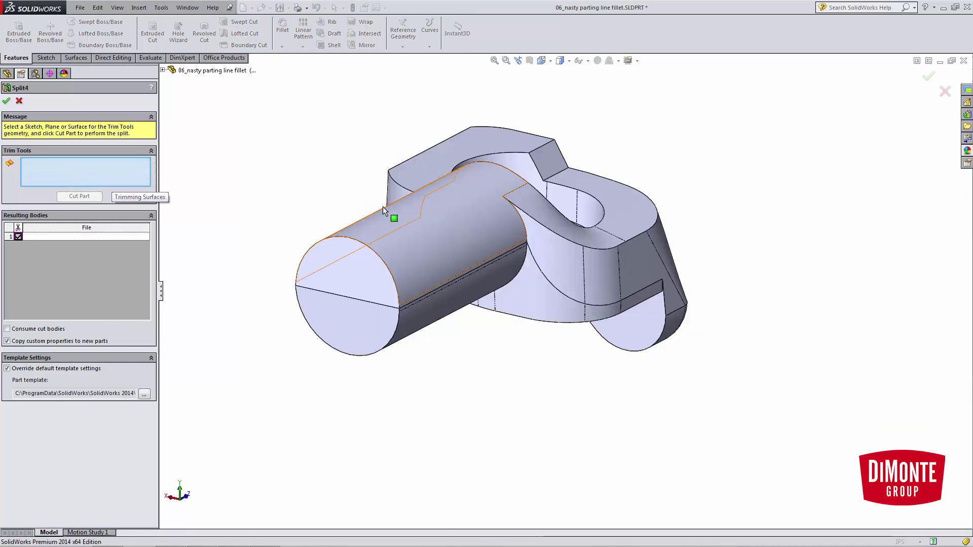
pyautogui.click(162, 71)
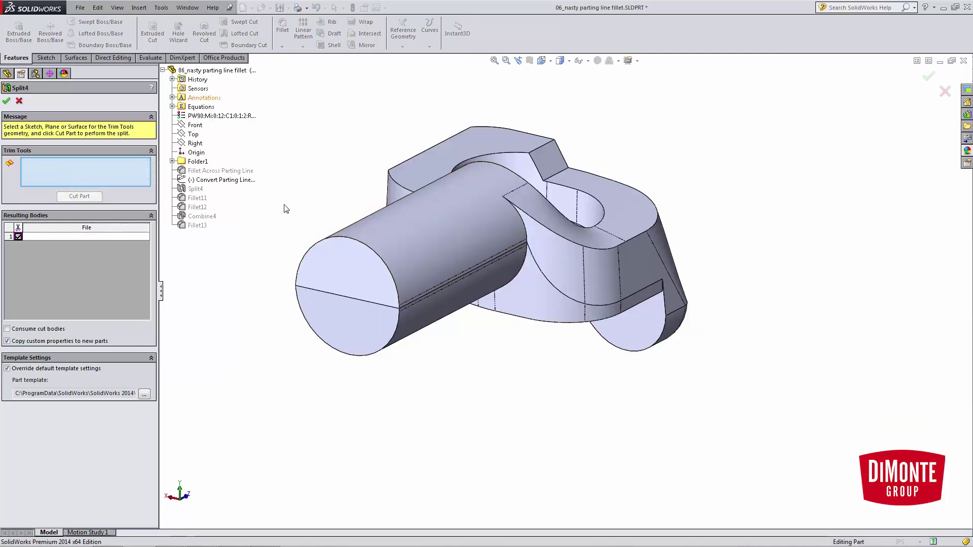
pyautogui.click(248, 180)
pyautogui.click(80, 197)
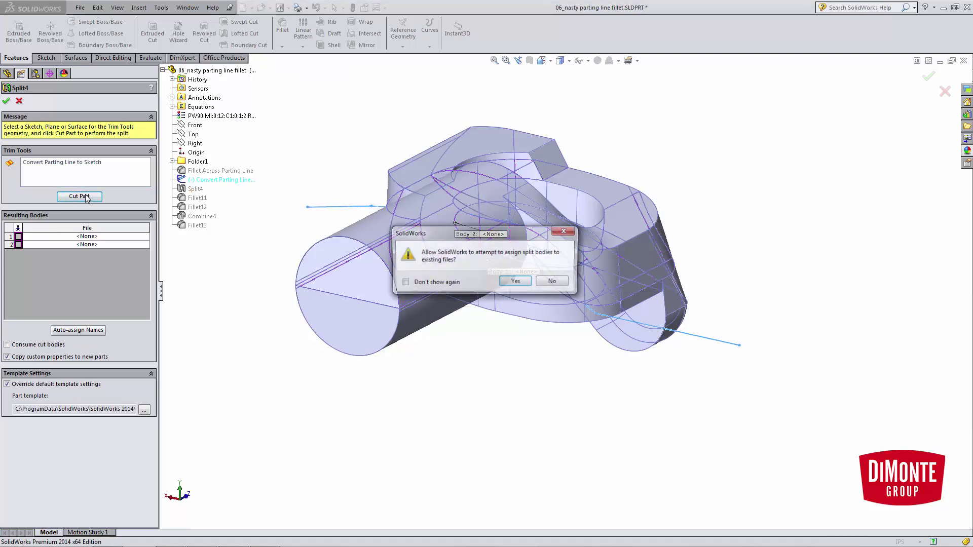
pyautogui.click(551, 281)
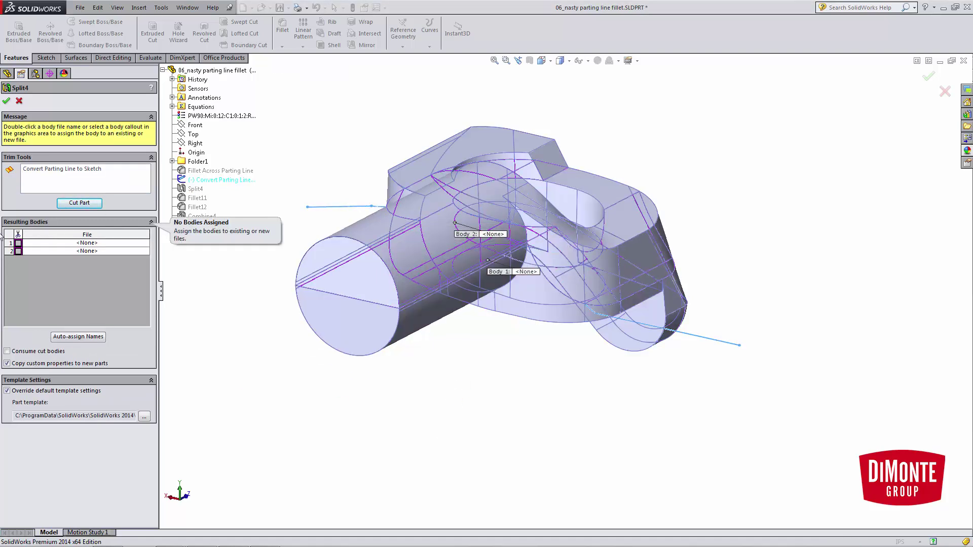
# - Toggle the first and second resulting bodies to preview each half, and cancel the split edit
pyautogui.click(18, 244)
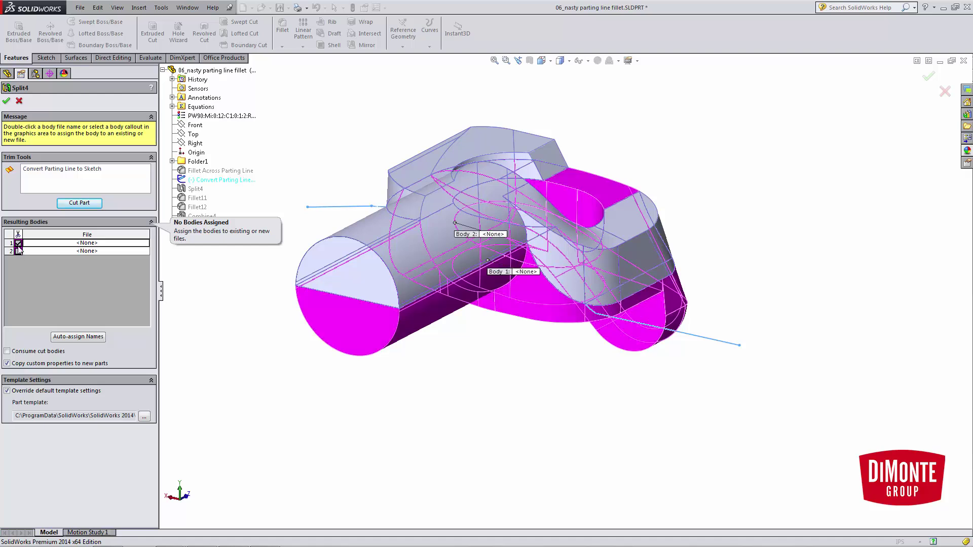
pyautogui.click(18, 245)
pyautogui.click(18, 250)
pyautogui.click(18, 251)
pyautogui.click(19, 100)
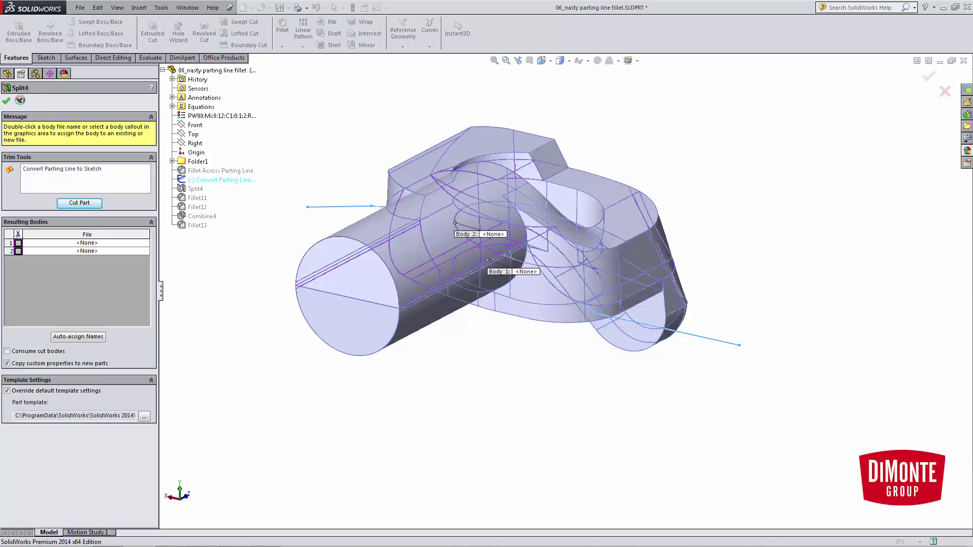
pyautogui.click(21, 100)
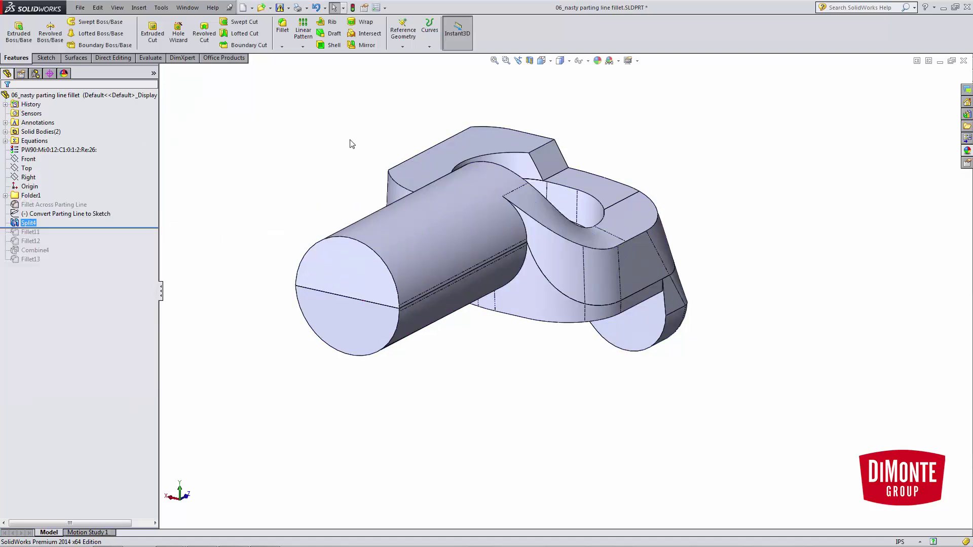
# - List the part's solid bodies and highlight the lower body, Split4[1]
pyautogui.click(6, 132)
pyautogui.click(28, 142)
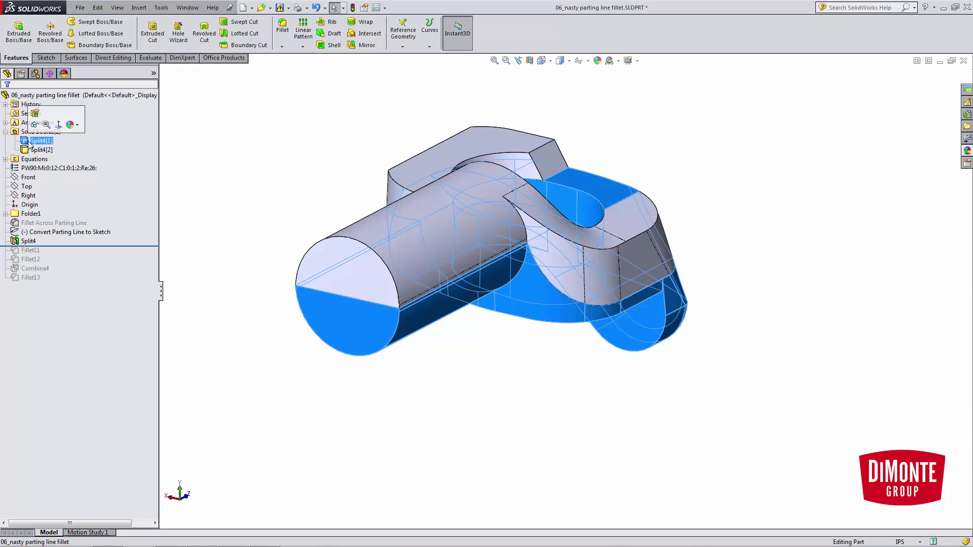
# - Highlight the upper solid body, Split4[2], then clear the selection and examine the split model
pyautogui.click(35, 159)
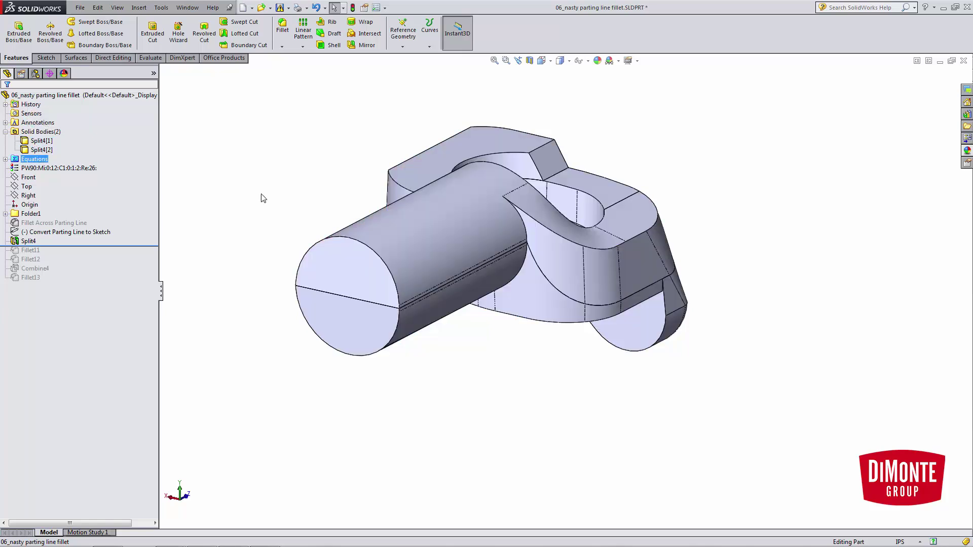
pyautogui.click(60, 150)
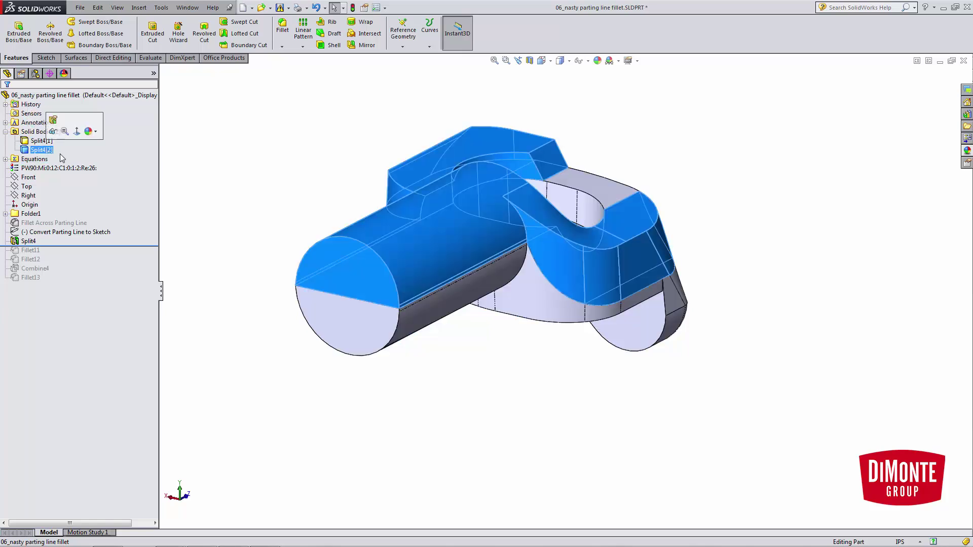
pyautogui.click(296, 192)
pyautogui.moveTo(296, 193); pyautogui.dragTo(356, 245, button='middle')
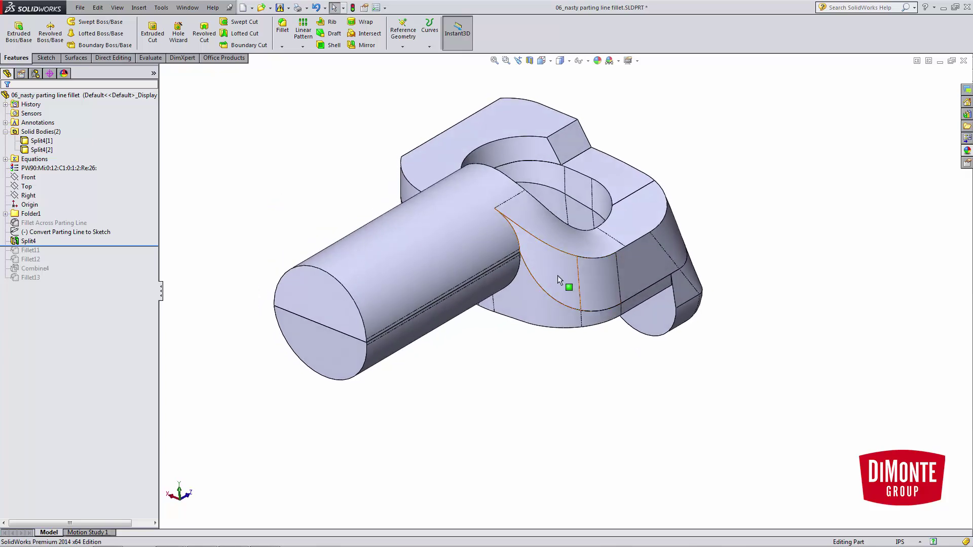
pyautogui.moveTo(558, 275); pyautogui.dragTo(551, 262, button='middle')
pyautogui.rightClick(457, 217)
pyautogui.press('Escape')
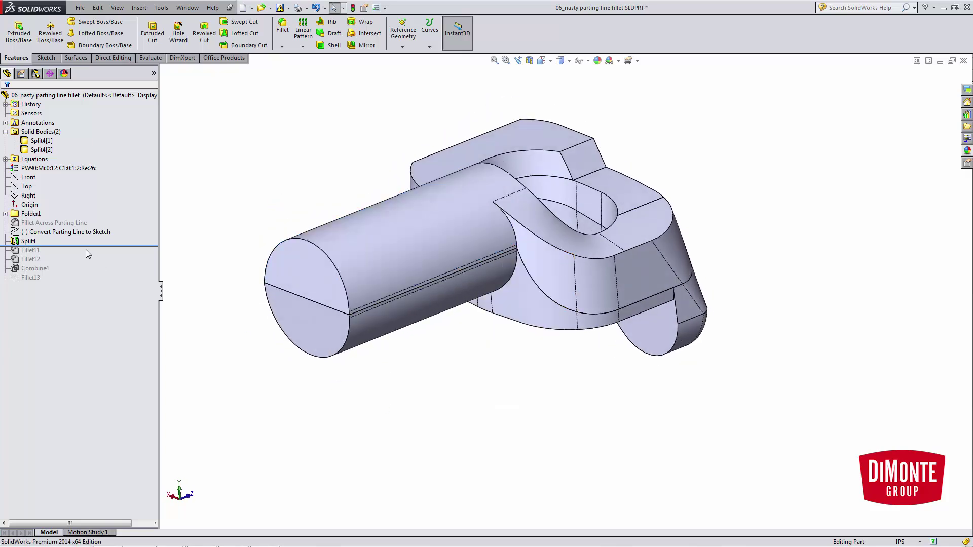
# - Roll the model forward past Fillet11 and hide the upper solid body to expose the lower half
pyautogui.moveTo(67, 244); pyautogui.dragTo(72, 254)
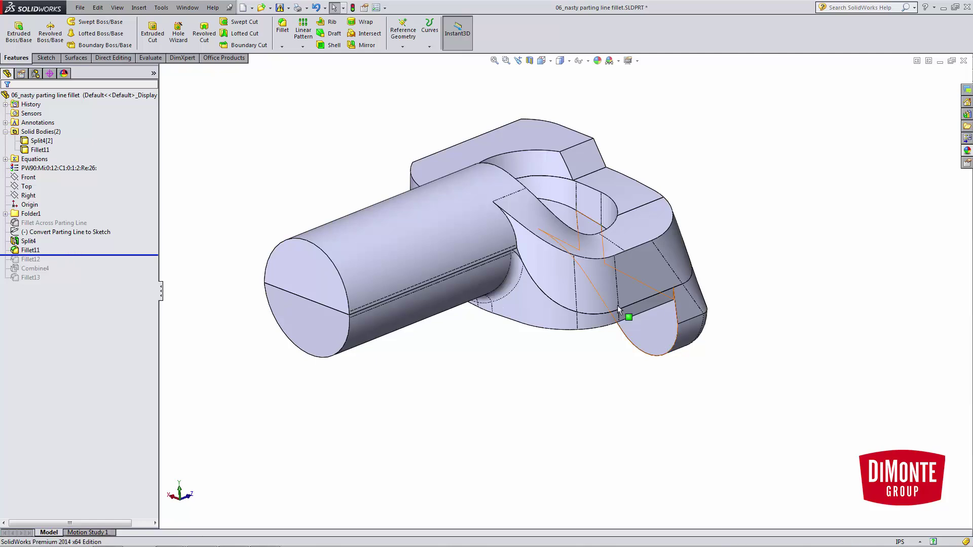
pyautogui.scroll(-3, 550, 279)
pyautogui.rightClick(439, 192)
pyautogui.click(457, 178)
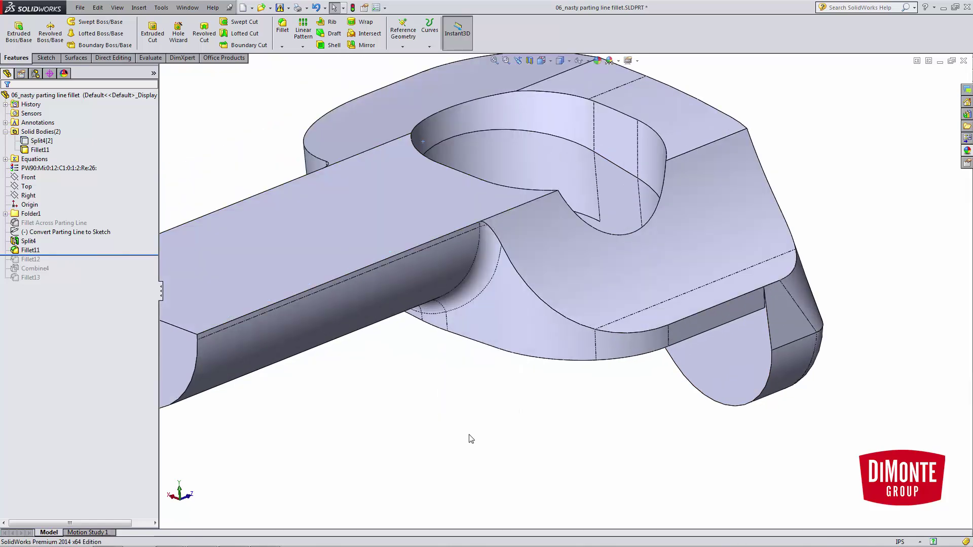
# - Examine where the lower fillet meets the split, highlighting the flat and curved parting faces of the lower body
pyautogui.scroll(-2, 475, 235)
pyautogui.moveTo(503, 251)
pyautogui.mouseDown(button='middle')
pyautogui.moveTo(500, 230)
pyautogui.moveTo(498, 247)
pyautogui.mouseUp(button='middle')
pyautogui.click(445, 199)
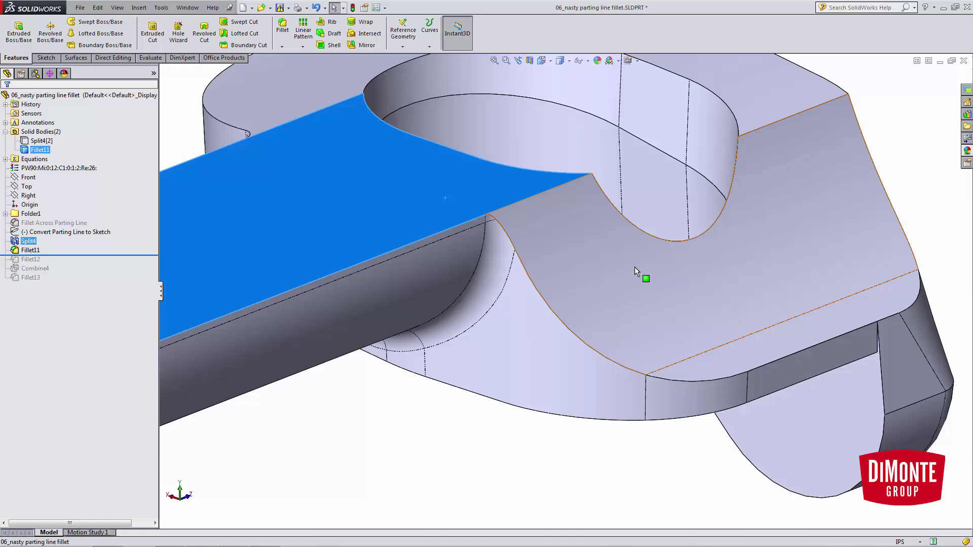
pyautogui.keyDown('ctrl'); pyautogui.click(634, 267); pyautogui.keyUp('ctrl')
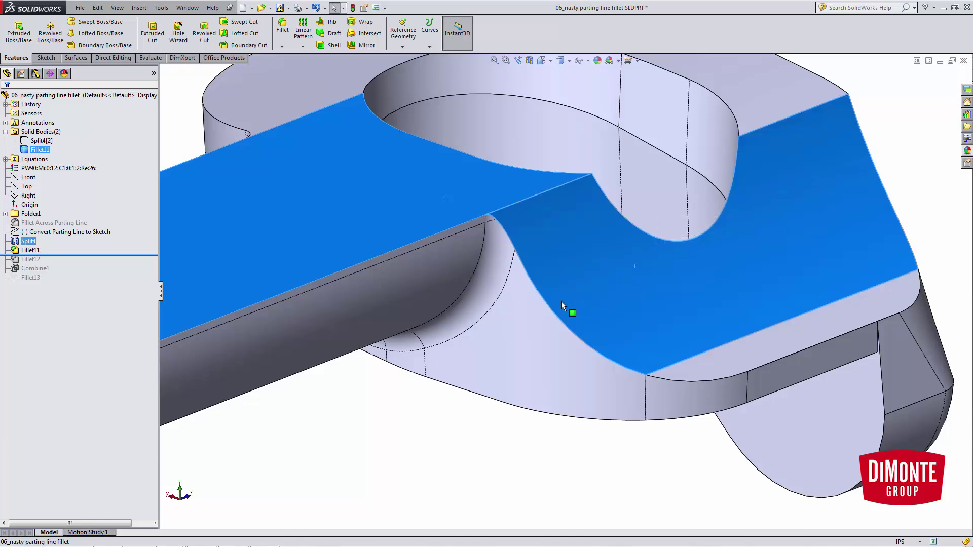
pyautogui.scroll(4, 561, 305)
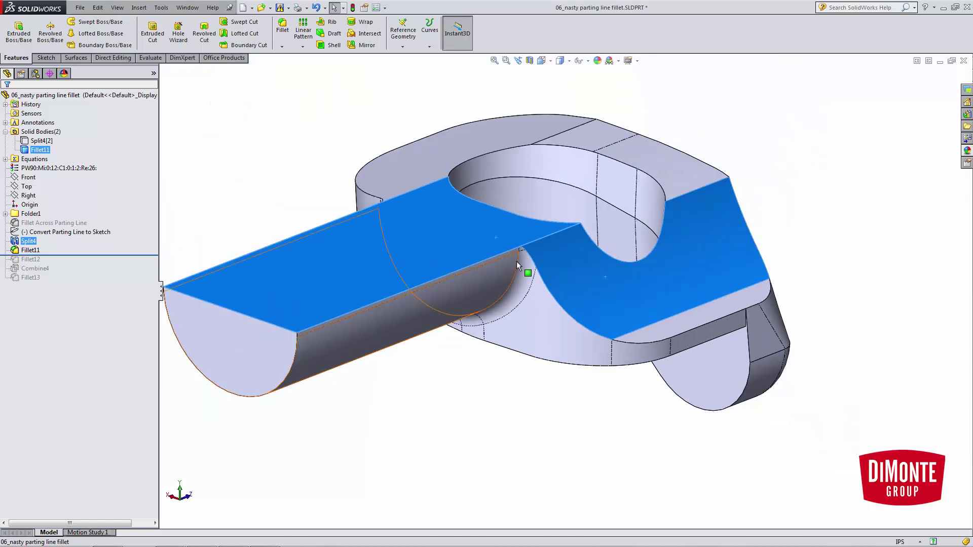
pyautogui.click(452, 433)
pyautogui.scroll(-3, 556, 282)
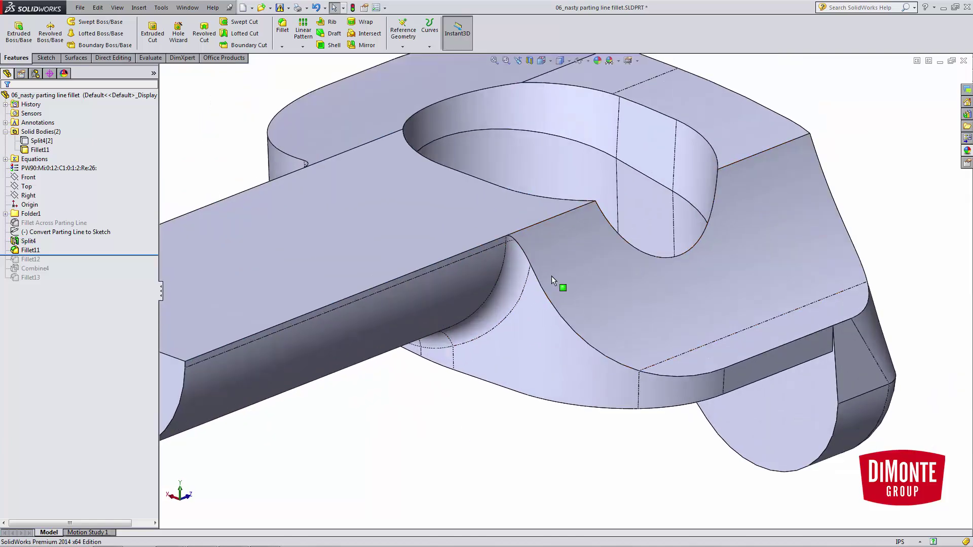
pyautogui.scroll(-3, 512, 242)
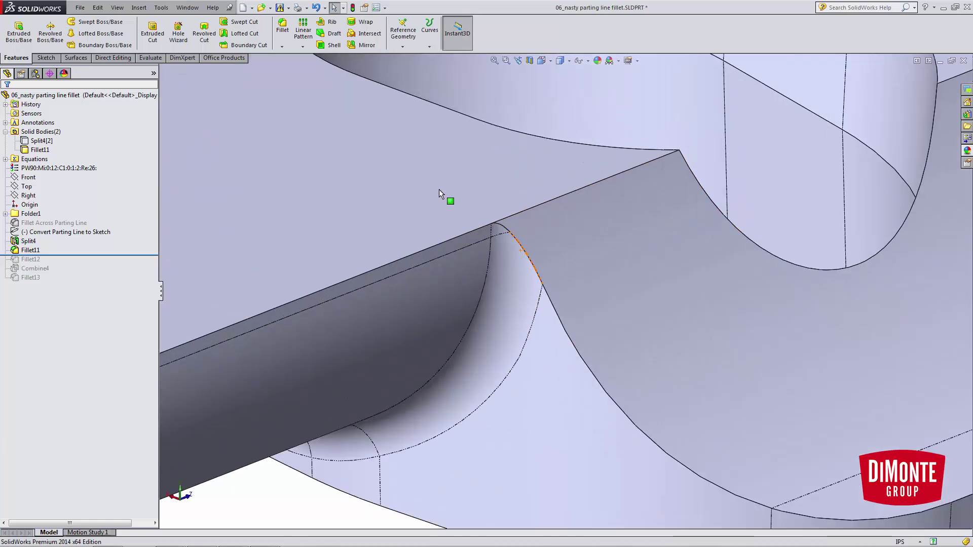
pyautogui.click(465, 194)
pyautogui.scroll(4, 564, 257)
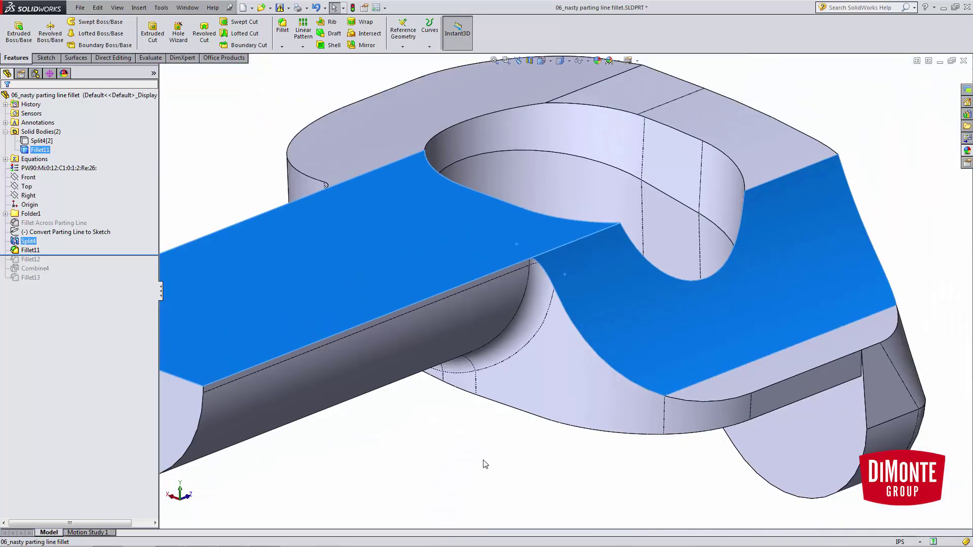
pyautogui.click(482, 463)
# - Show the upper body Split4[2] again and highlight the shaft's narrow parting-line face and the adjoining curved side face
pyautogui.rightClick(50, 142)
pyautogui.click(56, 124)
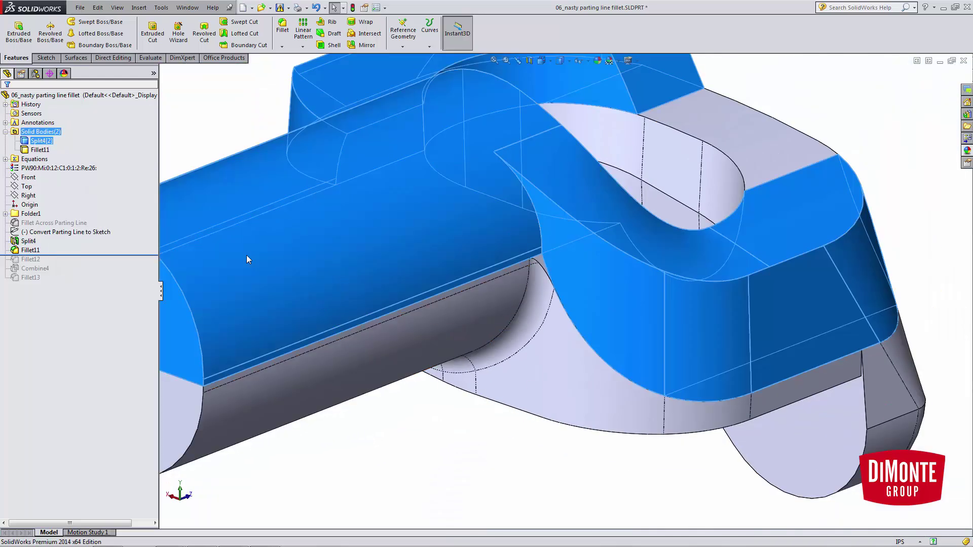
pyautogui.click(495, 237)
pyautogui.click(533, 257)
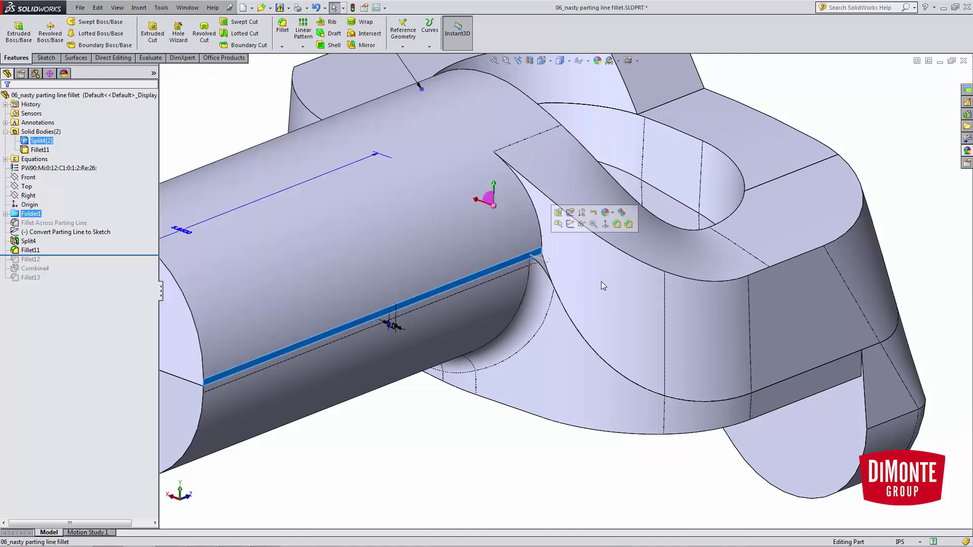
pyautogui.keyDown('ctrl'); pyautogui.click(601, 281); pyautogui.keyUp('ctrl')
pyautogui.click(524, 472)
pyautogui.press('z')
pyautogui.press('z')
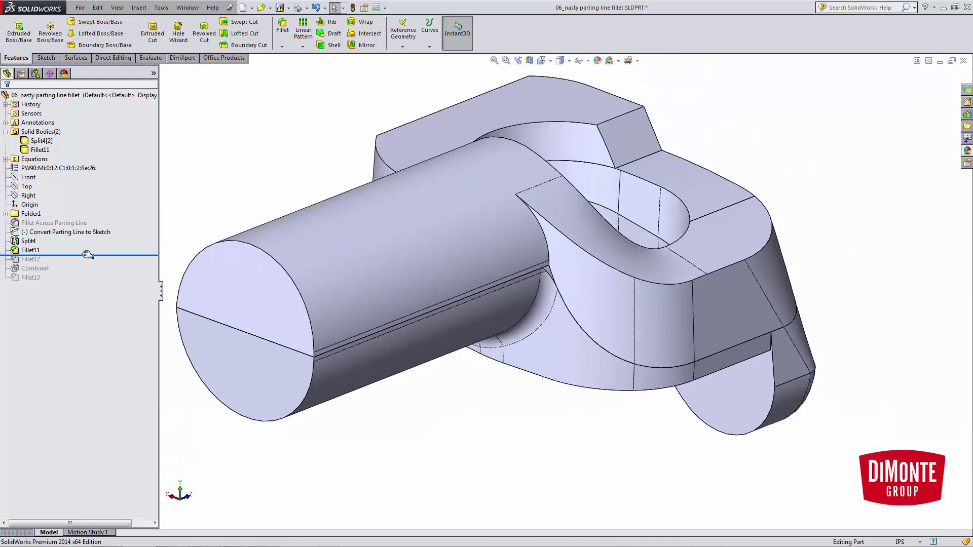
# - Roll the model forward past Fillet12 and inspect the upper body's fillet where it meets the parting line
pyautogui.moveTo(87, 255); pyautogui.dragTo(88, 263)
pyautogui.scroll(-6, 557, 276)
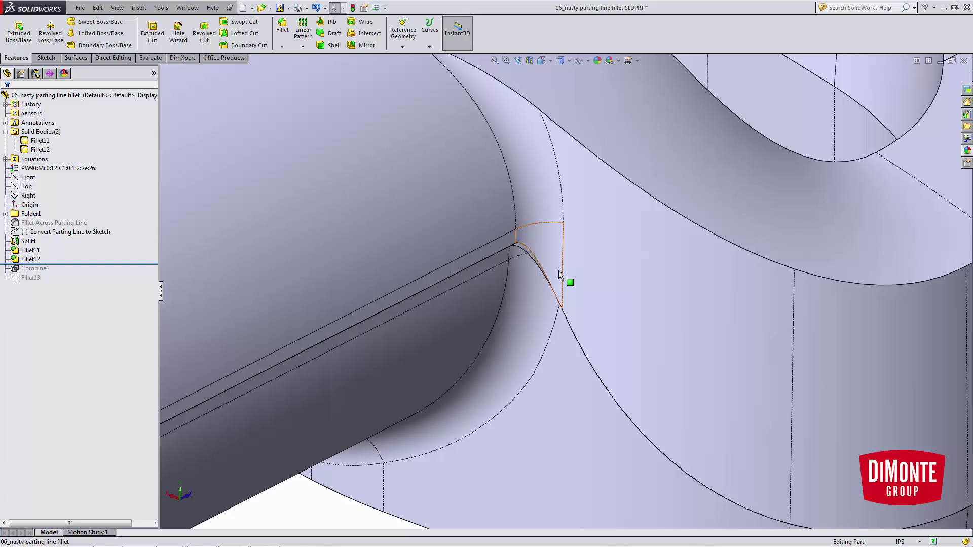
pyautogui.moveTo(564, 260); pyautogui.dragTo(552, 218, button='middle')
pyautogui.scroll(5, 567, 255)
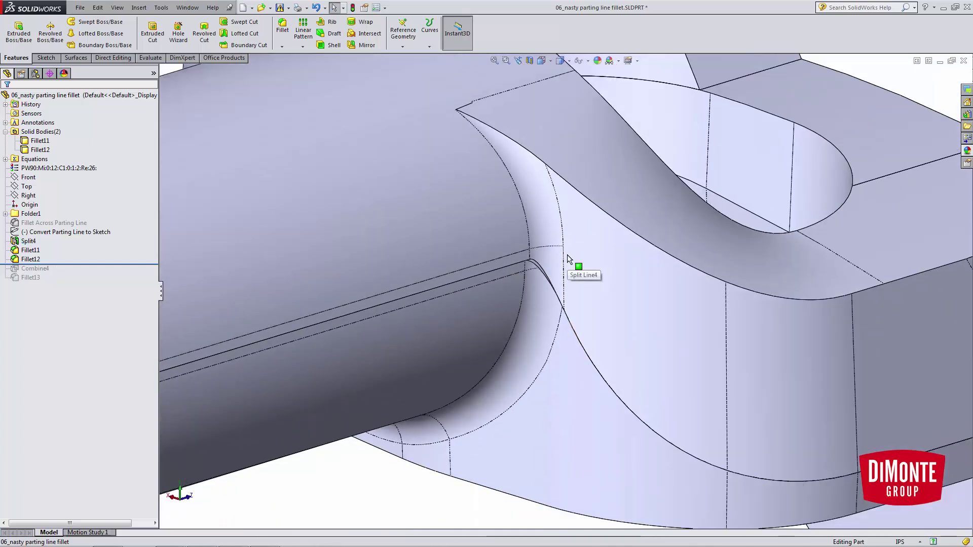
pyautogui.moveTo(567, 255); pyautogui.dragTo(574, 269, button='middle')
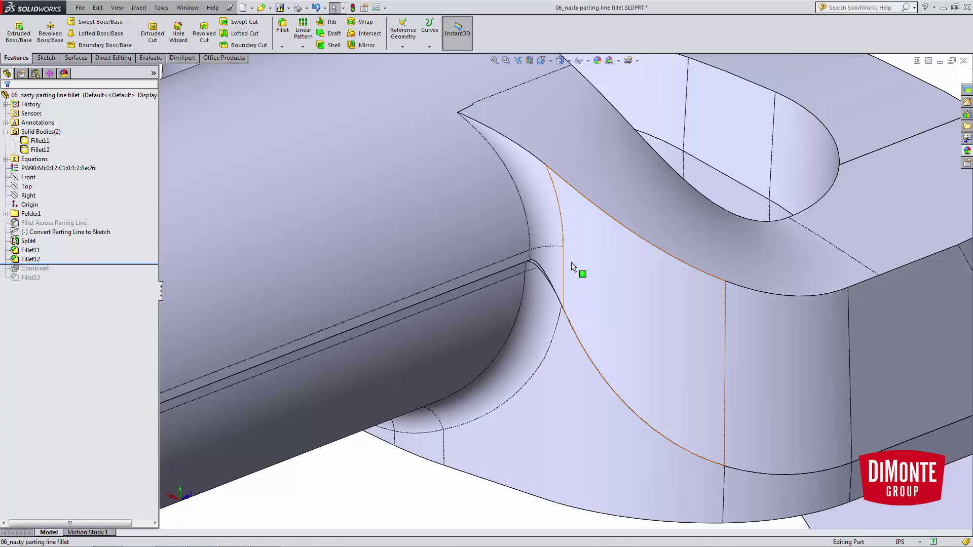
pyautogui.scroll(3, 565, 365)
pyautogui.click(45, 150)
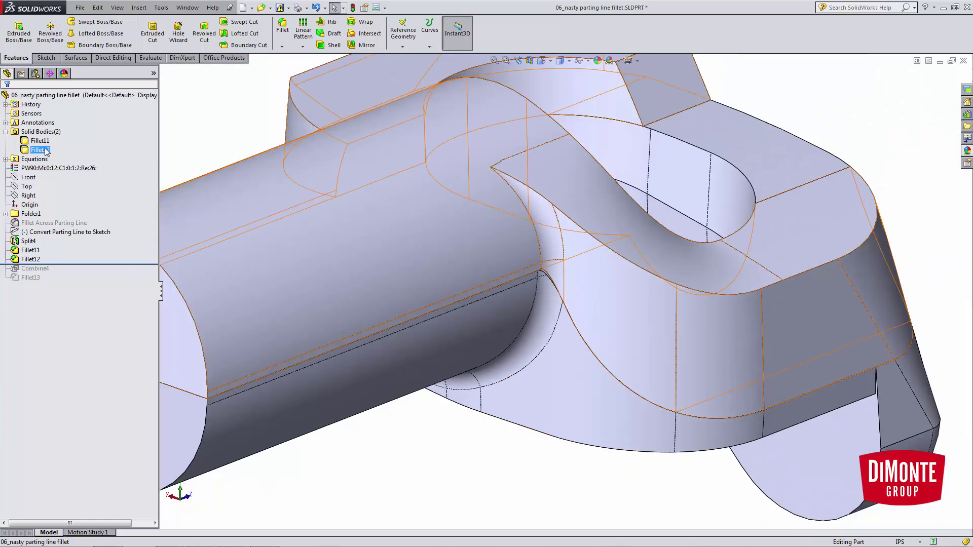
pyautogui.scroll(3, 505, 348)
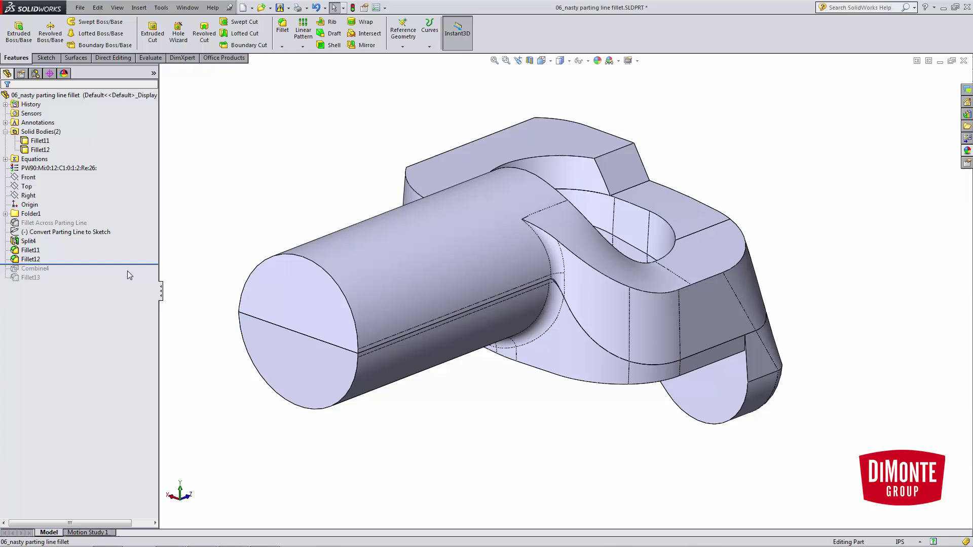
# - Roll the model forward past Combine4 and review its Add operation on bodies Fillet12 and Fillet11, accepting the existing definition
pyautogui.moveTo(74, 263); pyautogui.dragTo(71, 273)
pyautogui.click(38, 247)
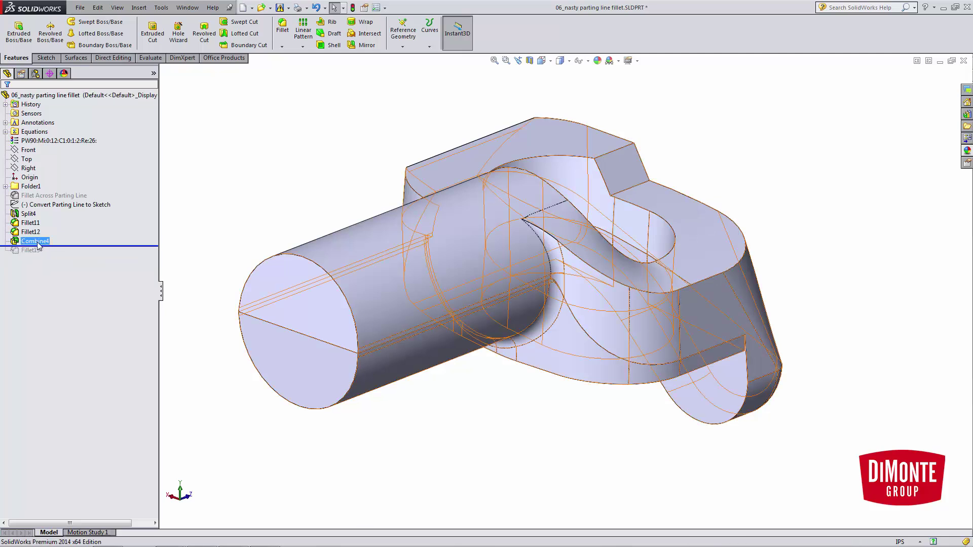
pyautogui.click(49, 221)
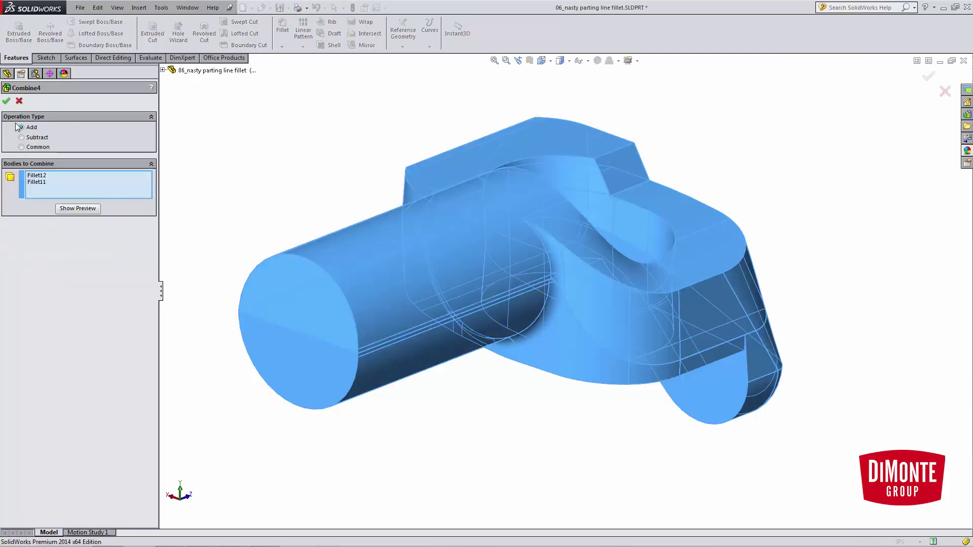
pyautogui.scroll(-3, 555, 312)
pyautogui.click(6, 100)
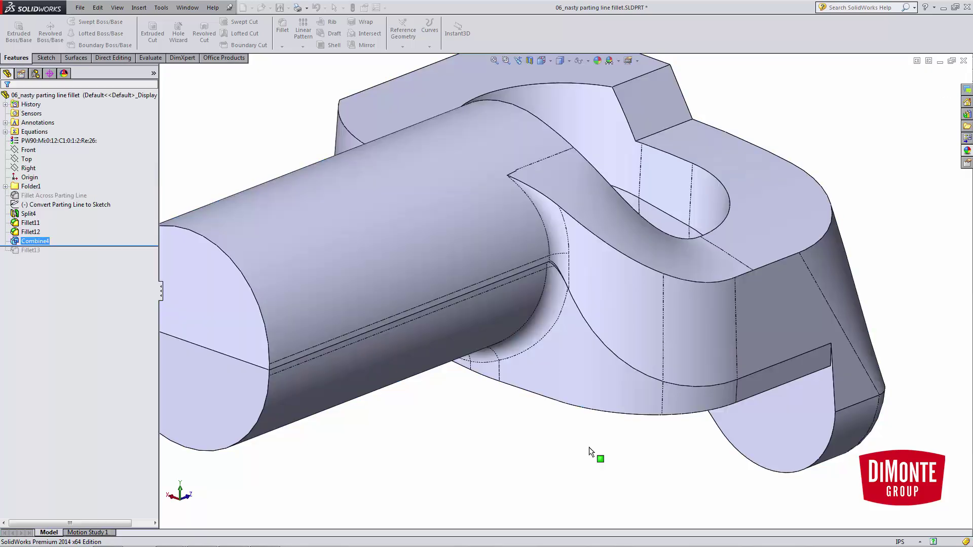
# - Examine the junction of the two fillets at the parting line and highlight the Split4 edge there
pyautogui.scroll(-3, 594, 304)
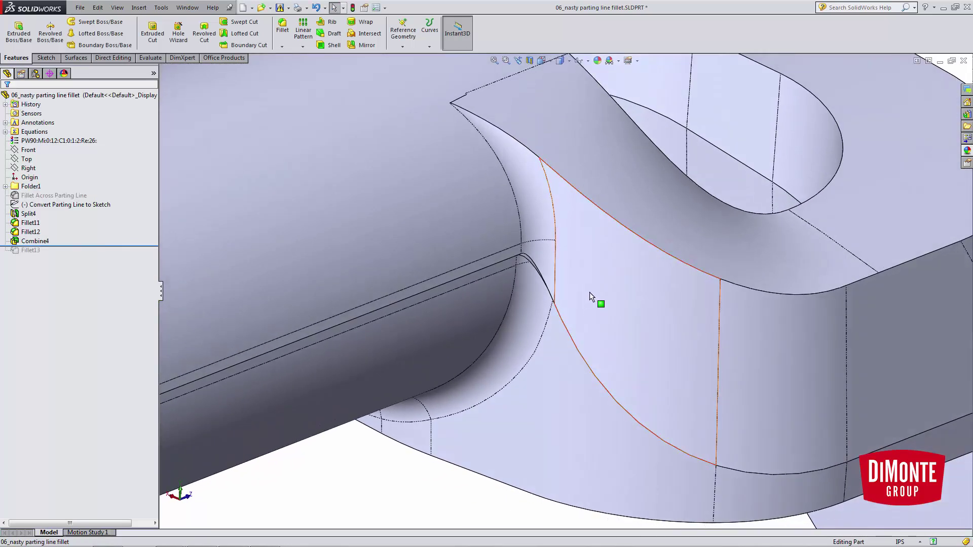
pyautogui.scroll(-2, 567, 263)
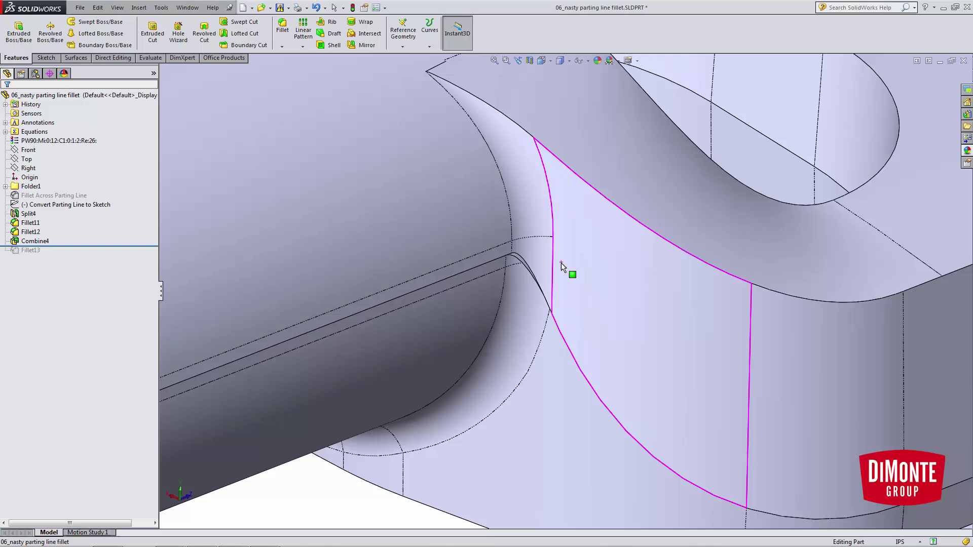
pyautogui.scroll(-3, 549, 266)
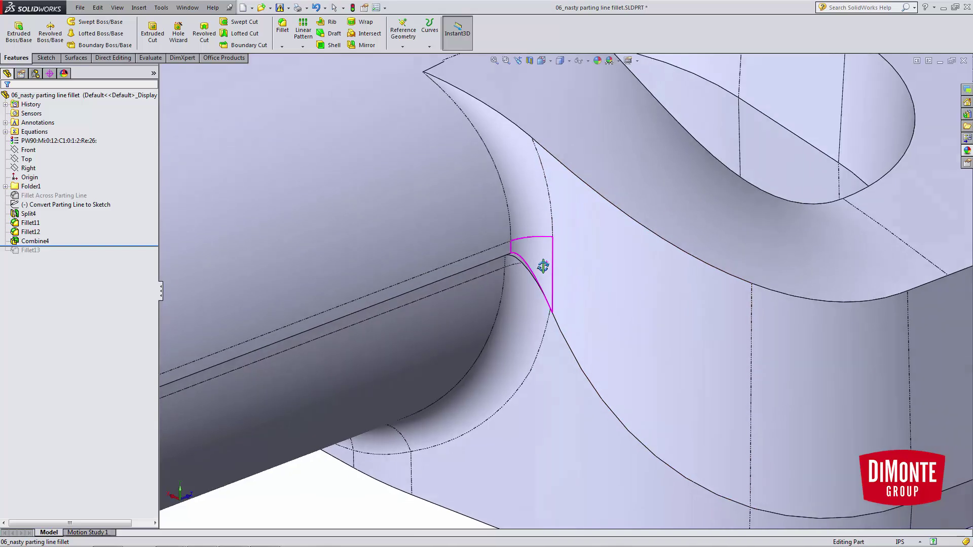
pyautogui.scroll(-3, 522, 269)
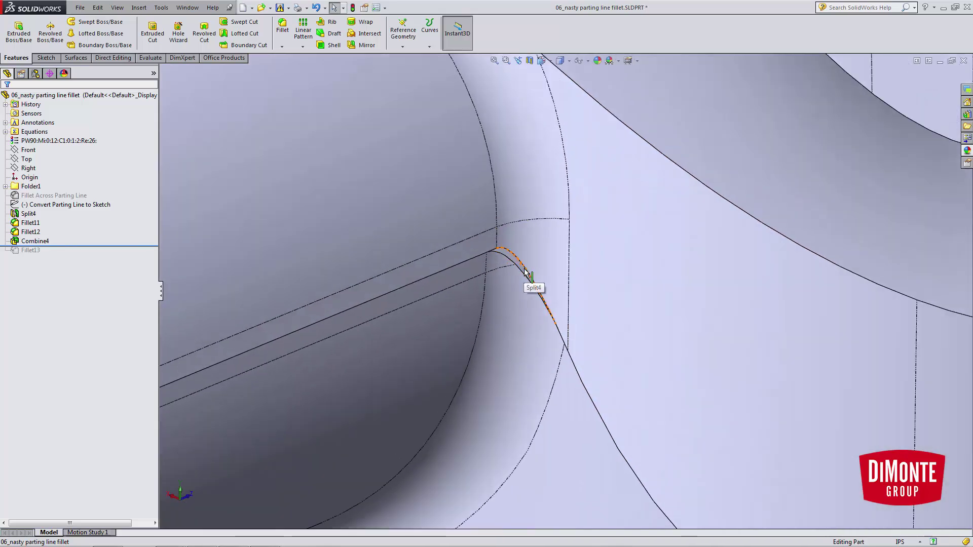
pyautogui.scroll(3, 550, 306)
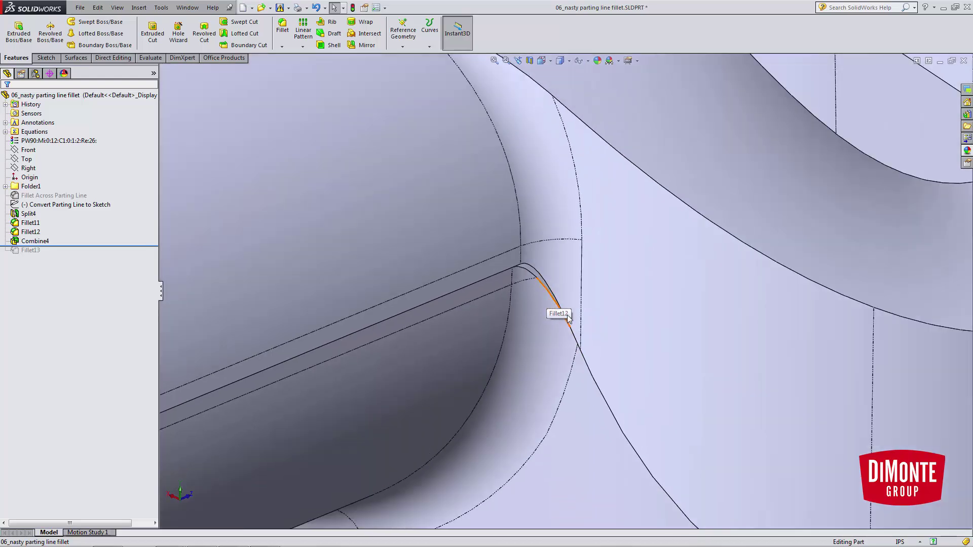
pyautogui.moveTo(561, 267); pyautogui.dragTo(574, 297, button='middle')
pyautogui.click(534, 273)
pyautogui.scroll(2, 558, 270)
pyautogui.scroll(3, 573, 296)
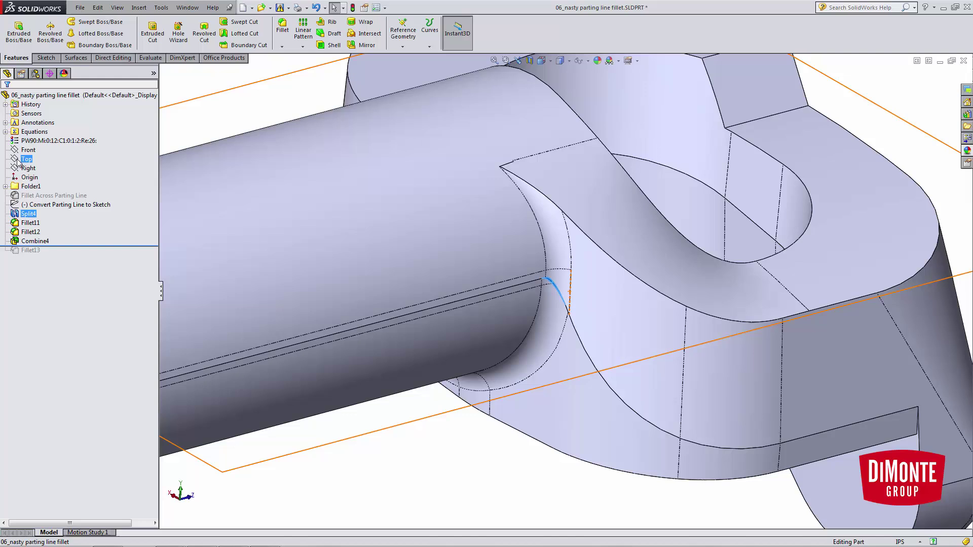
# - Run a draft analysis using the Top plane, check the faces around the fillet junction, and cancel the analysis
pyautogui.click(149, 58)
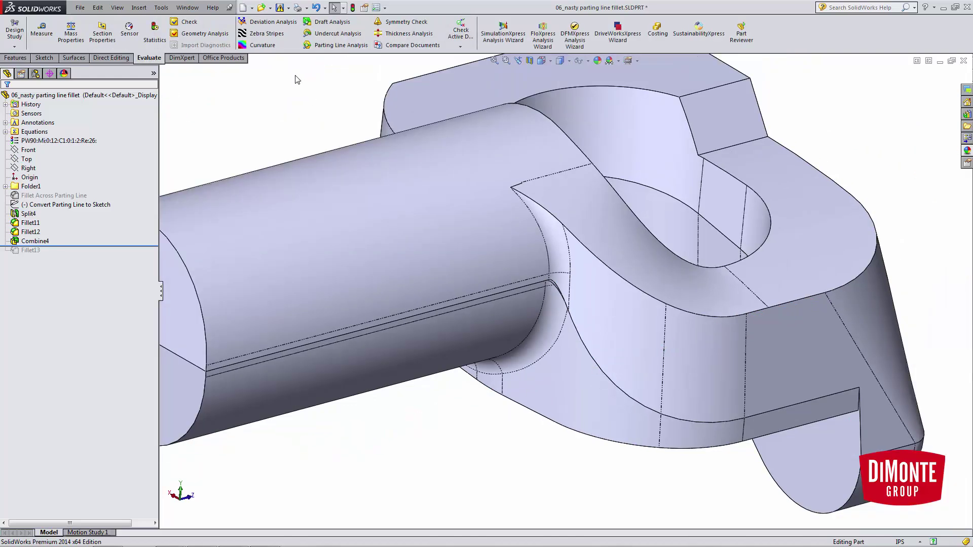
pyautogui.click(330, 21)
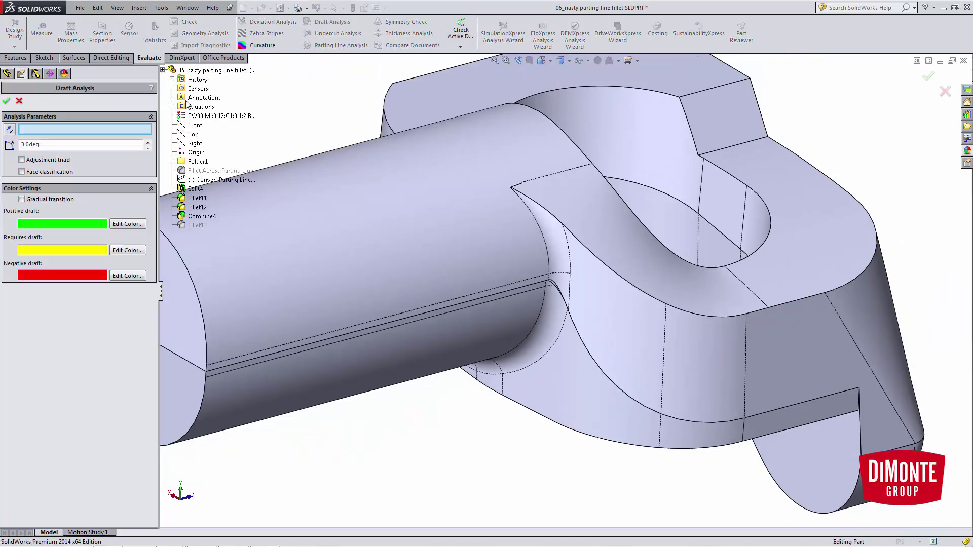
pyautogui.click(193, 134)
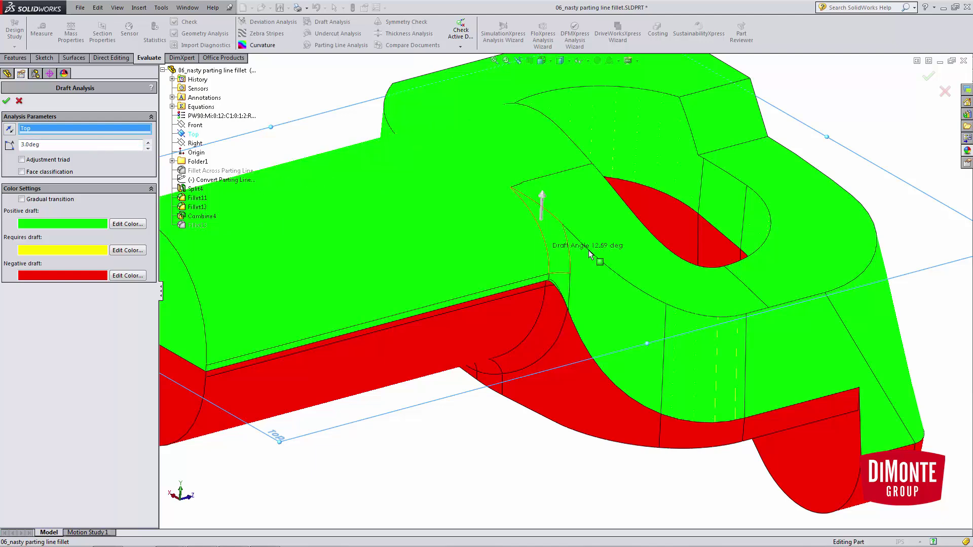
pyautogui.scroll(-8, 548, 246)
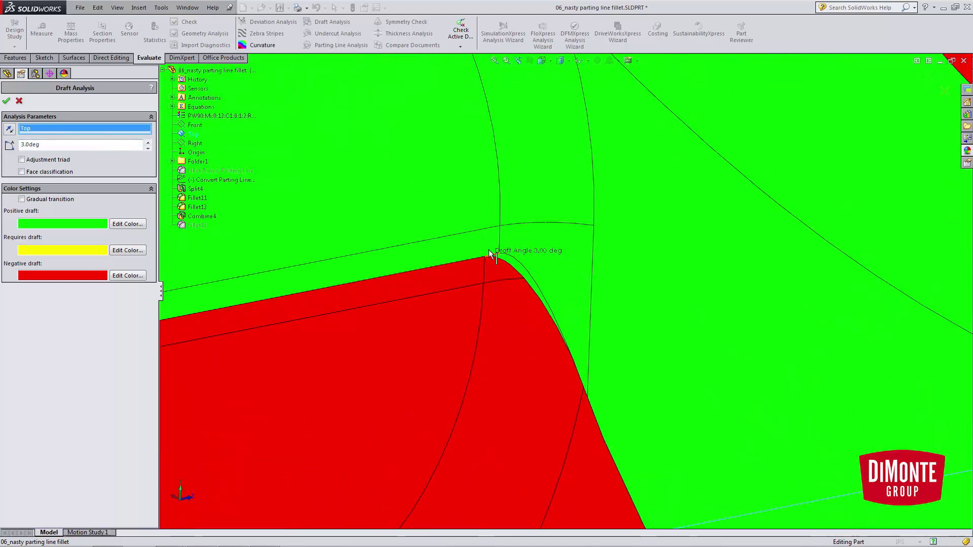
pyautogui.scroll(-1, 509, 262)
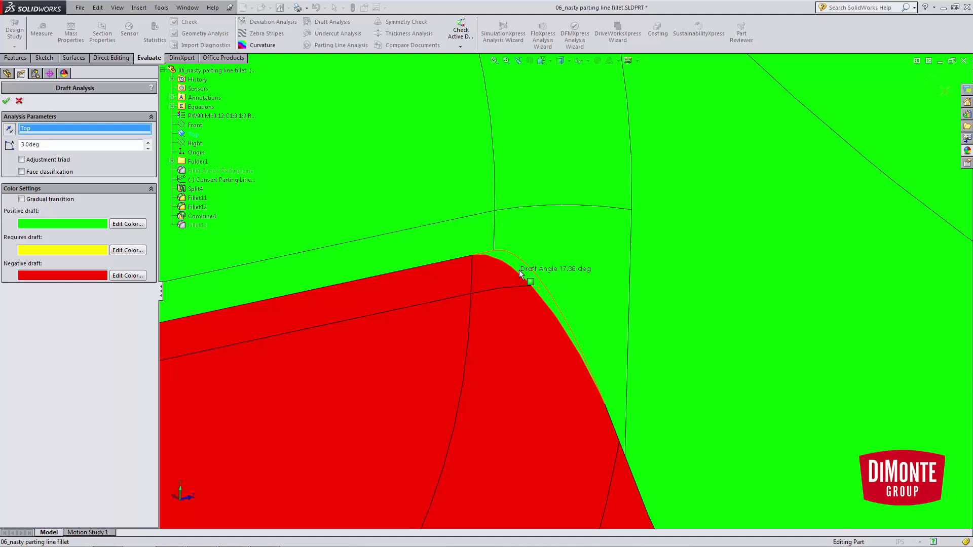
pyautogui.scroll(2, 504, 285)
pyautogui.click(18, 101)
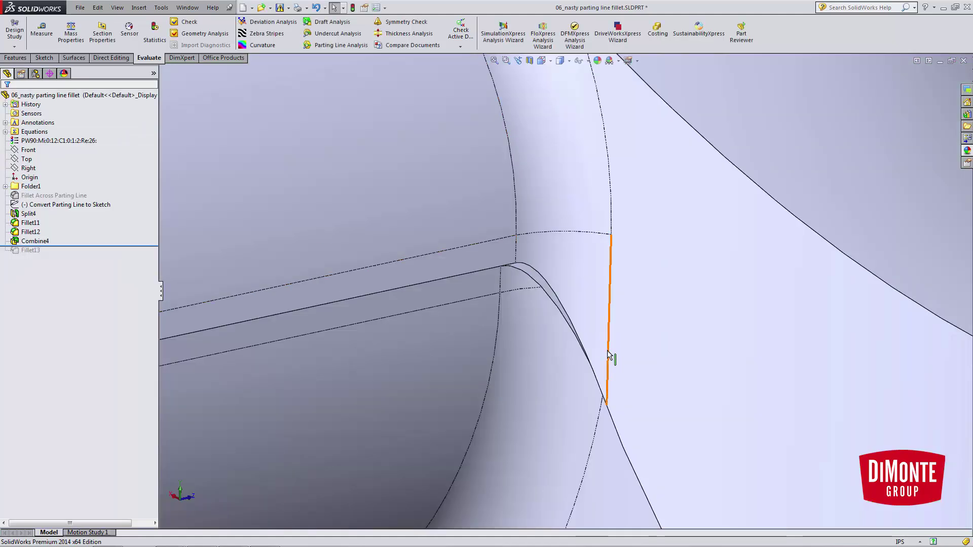
# - Inspect the combined part's fillet junction up close, highlighting the small Fillet12 face just above the parting line
pyautogui.scroll(5, 607, 351)
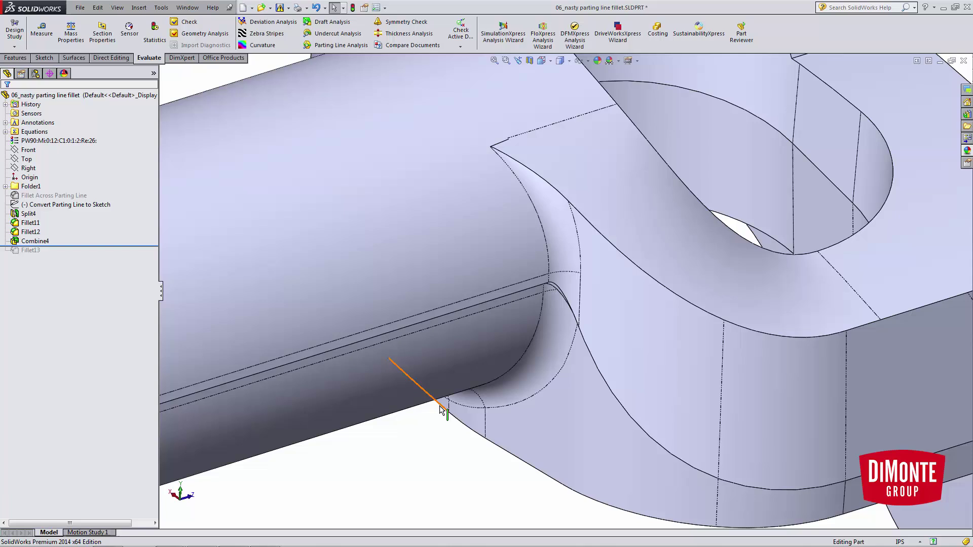
pyautogui.scroll(-5, 577, 336)
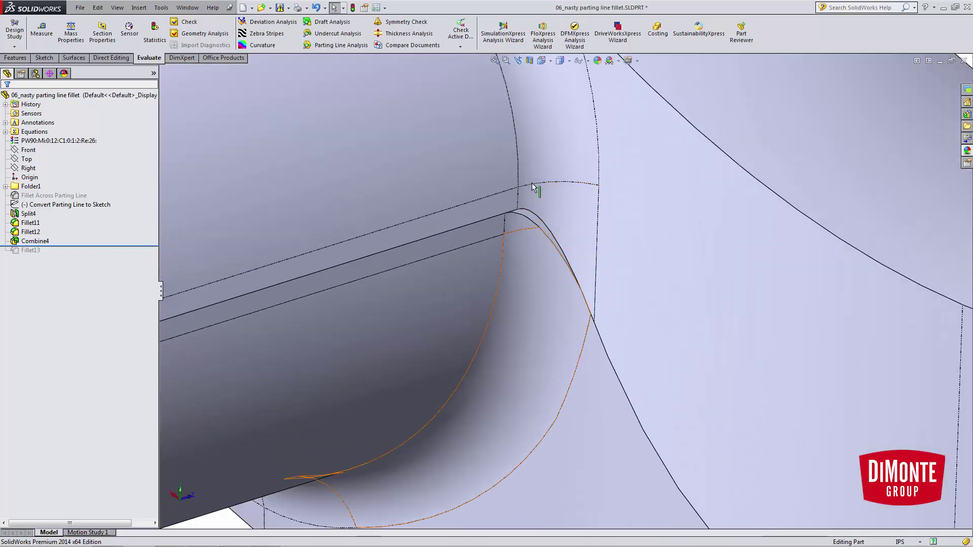
pyautogui.click(548, 205)
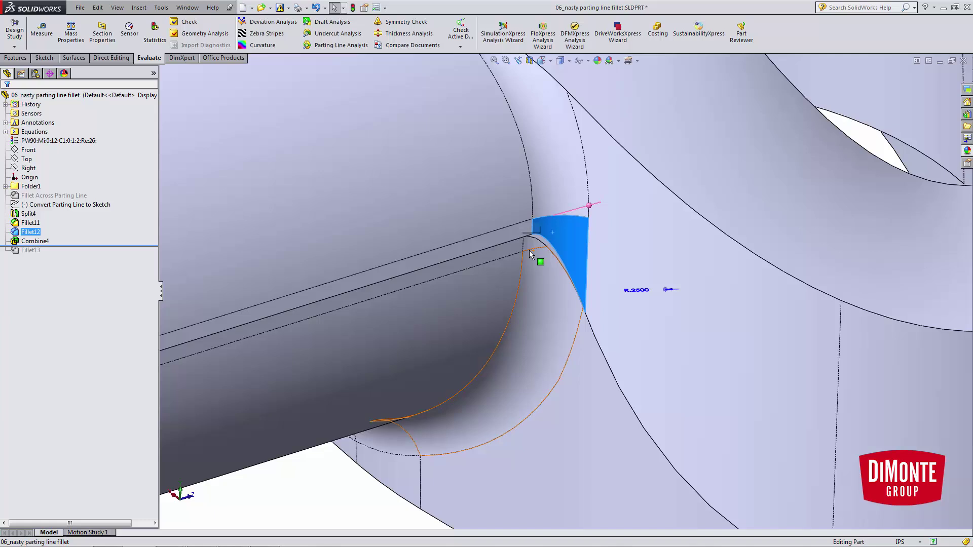
pyautogui.scroll(4, 529, 250)
pyautogui.click(504, 416)
pyautogui.scroll(2, 502, 416)
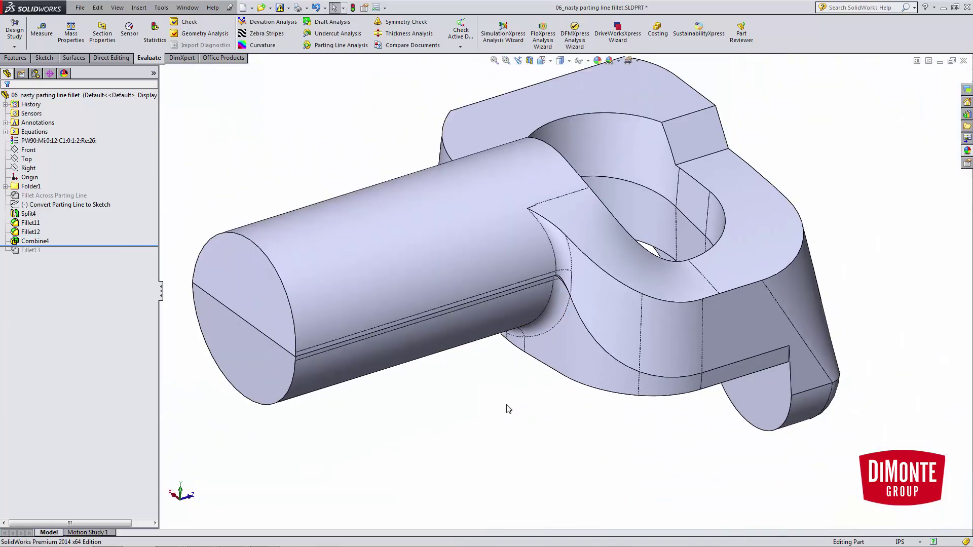
pyautogui.scroll(1, 506, 404)
pyautogui.scroll(-1, 527, 339)
pyautogui.keyDown('ctrl'); pyautogui.moveTo(519, 354); pyautogui.dragTo(516, 375, button='middle'); pyautogui.keyUp('ctrl')
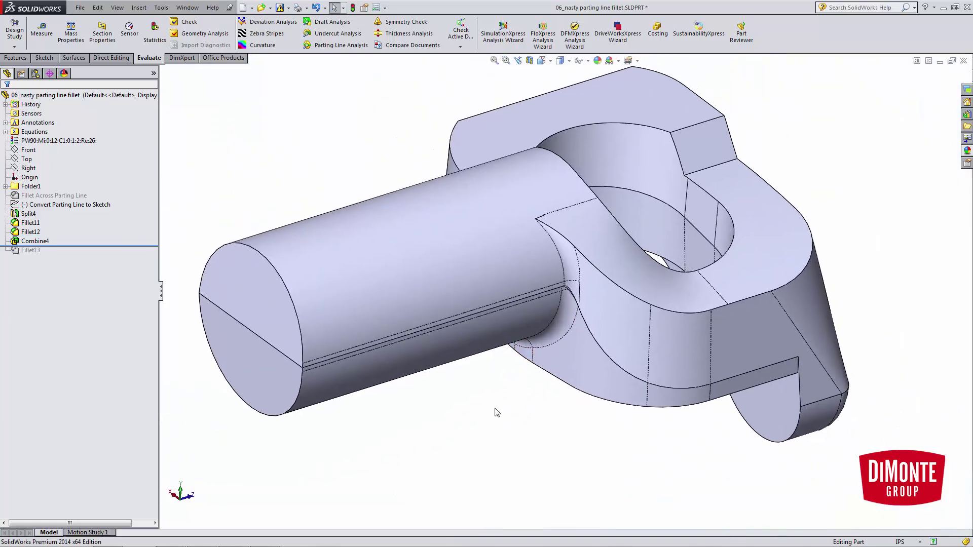